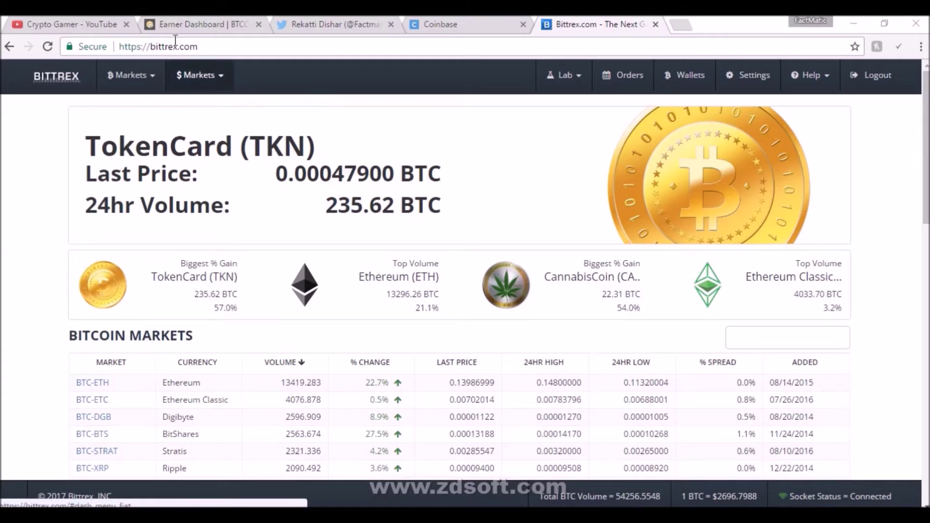
Browse the Crypto Gamer channel's uploads, then return to the Bittrex markets tab
left_click(82, 23)
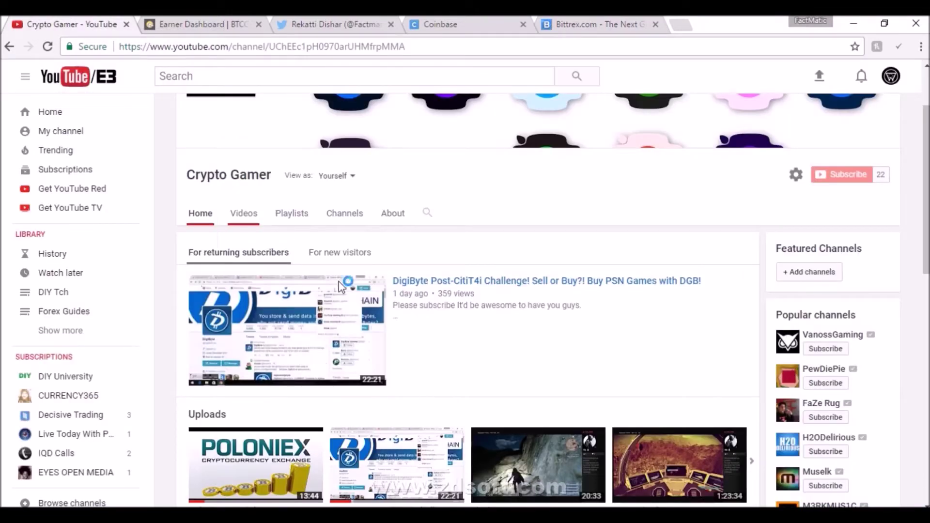
scroll(341, 288, "down", 4)
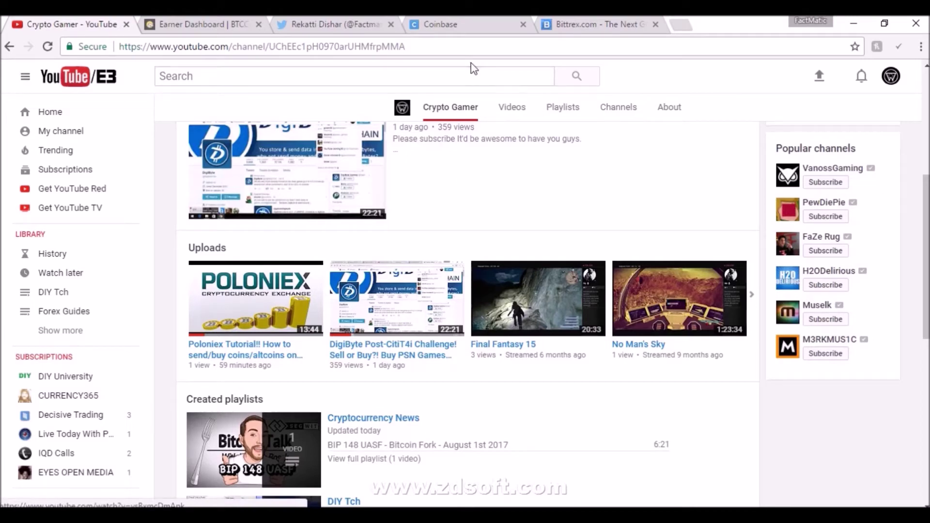
left_click(595, 21)
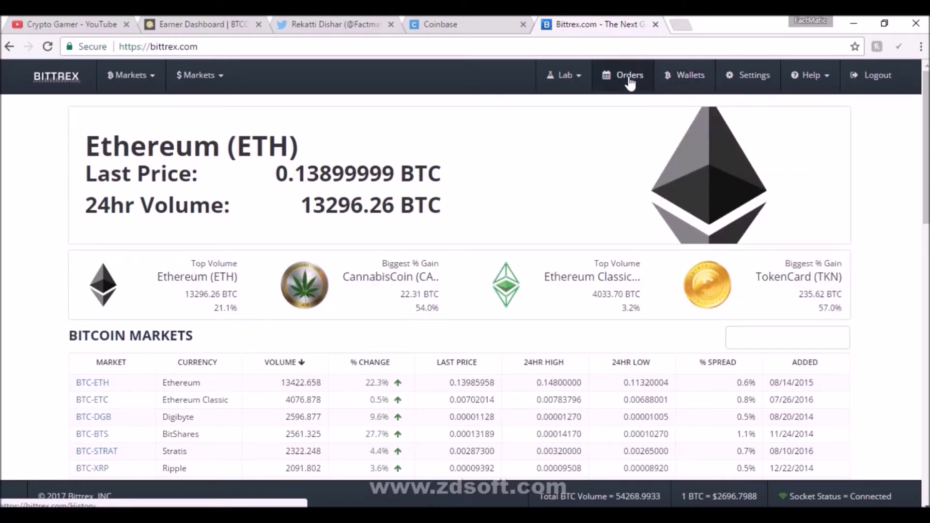
Open the Wallets page showing account balances filtered by 'eth'
left_click(684, 80)
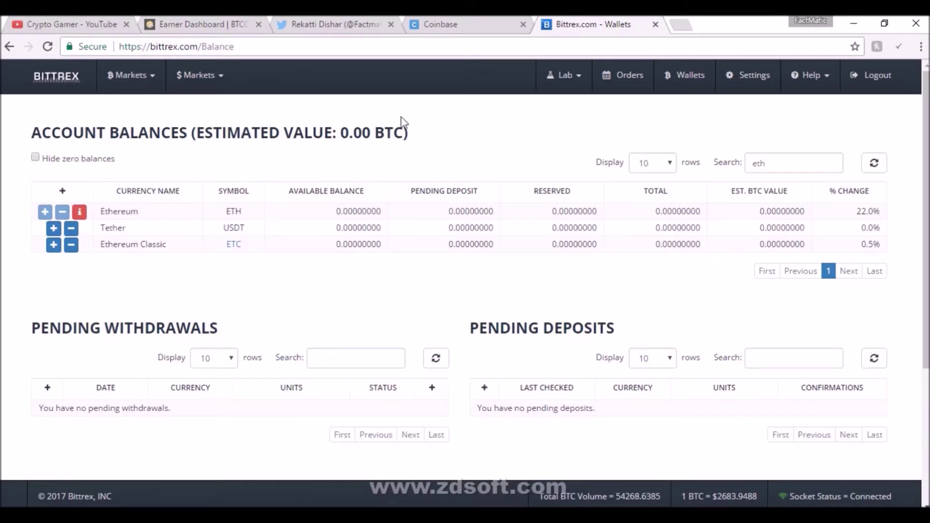
Clear the 'eth' balances filter to list all currencies, and open the Bitcoin deposit dialog
left_click(795, 159)
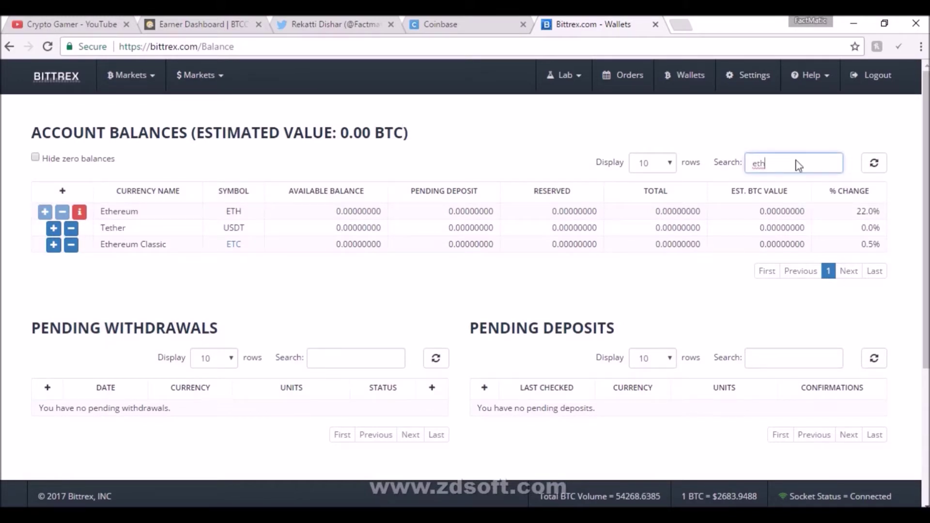
key("BackSpace")
key("BackSpace")
key("BackSpace")
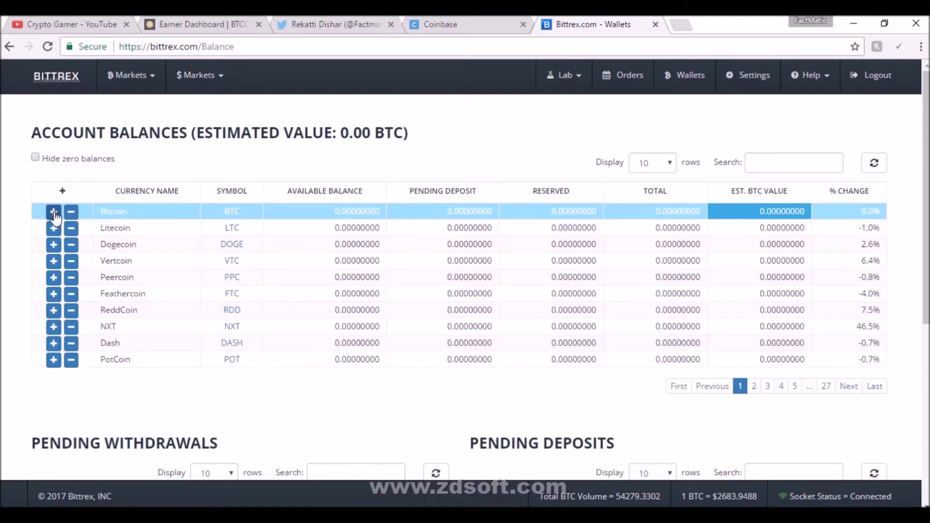
left_click(54, 212)
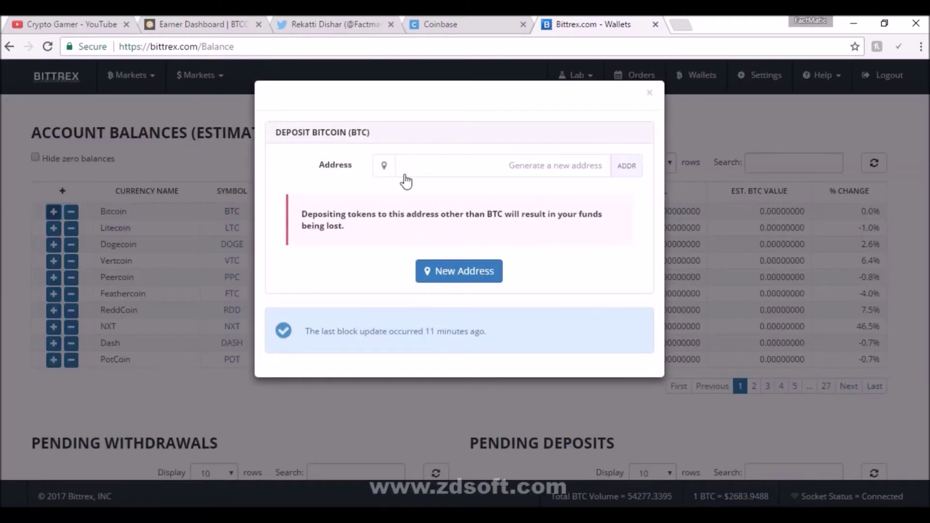
Generate a new Bitcoin deposit address and reopen the Deposit Bitcoin dialog
left_click(460, 271)
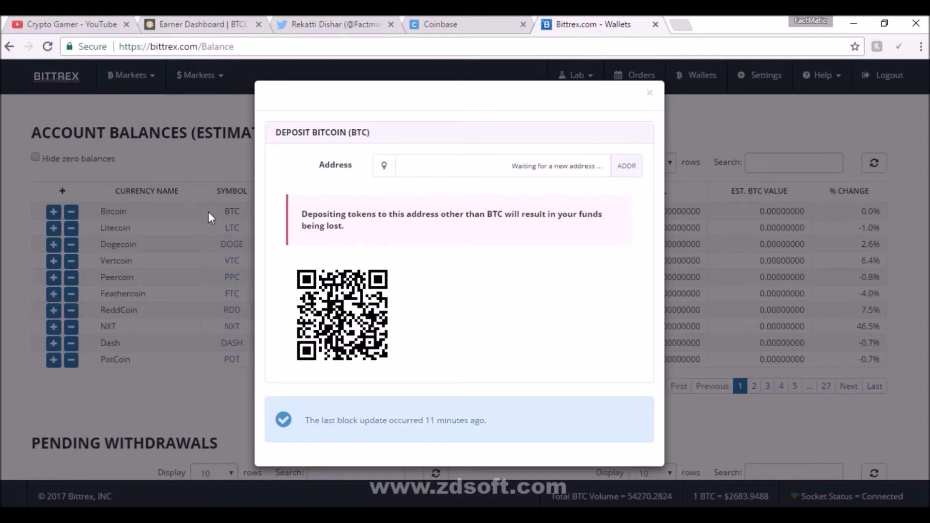
key("Escape")
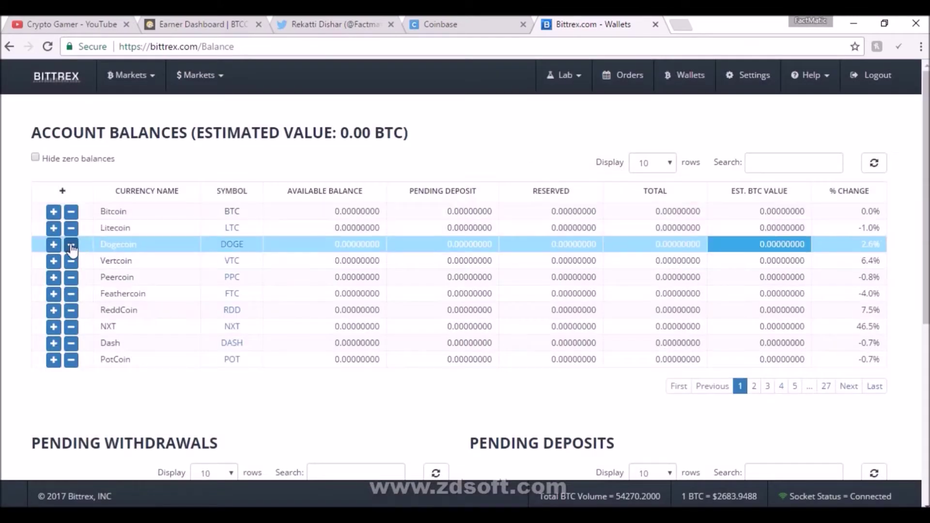
left_click(52, 208)
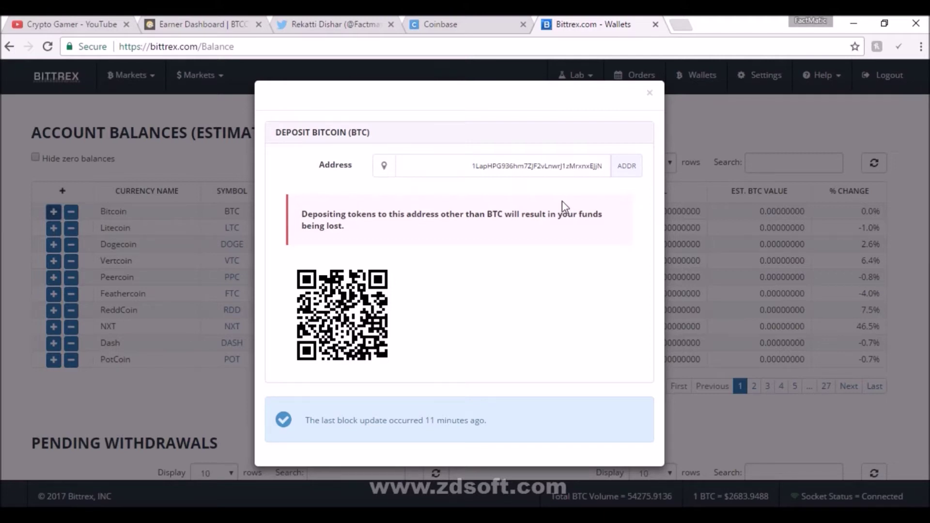
Copy the Bitcoin deposit address and switch to the Coinbase dashboard
double_click(506, 170)
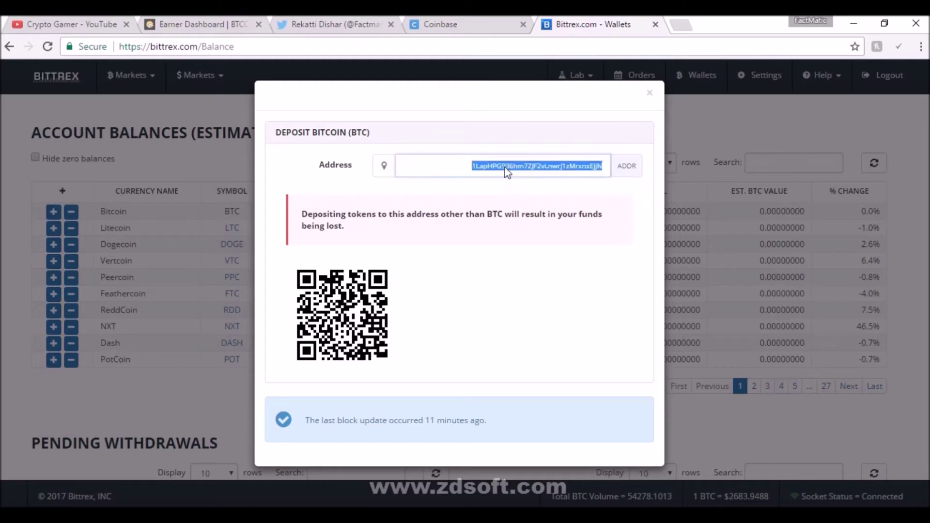
right_click(507, 170)
left_click(519, 176)
left_click(488, 22)
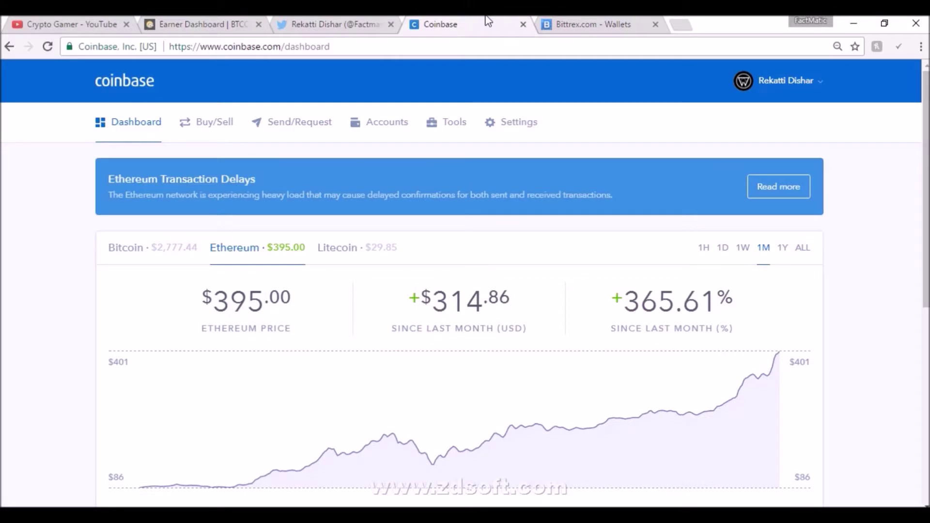
Open Coinbase's Send Funds form, drawing from the BTC Wallet
left_click(294, 132)
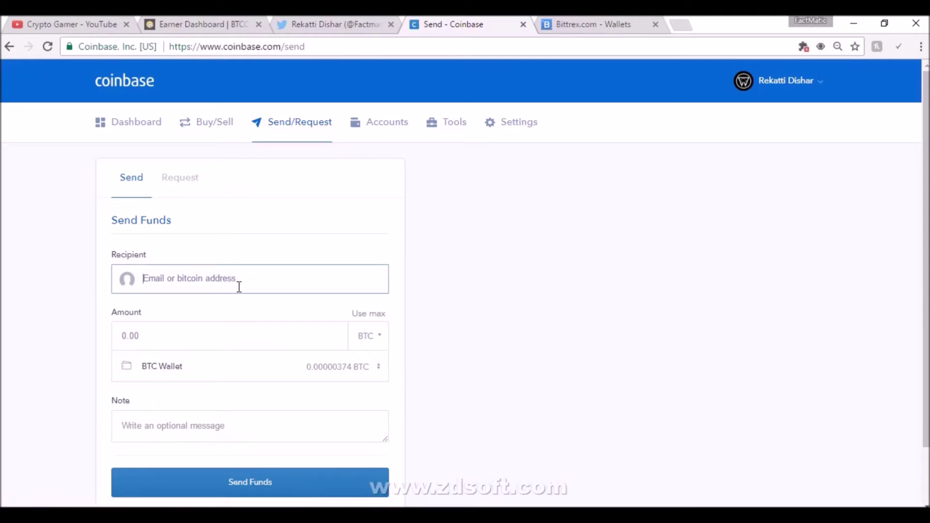
Paste the Bittrex Bitcoin deposit address as recipient and verify it against the Bittrex tab
right_click(239, 290)
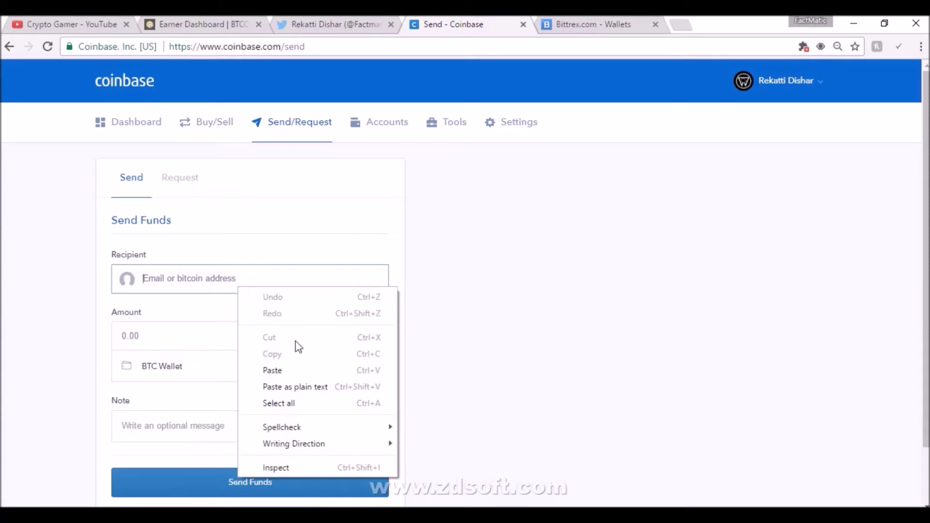
left_click(291, 370)
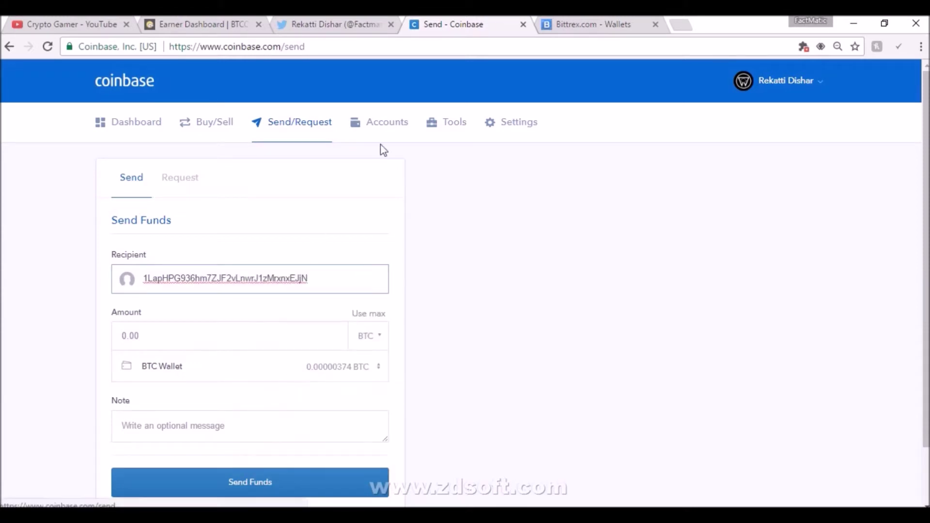
left_click(584, 25)
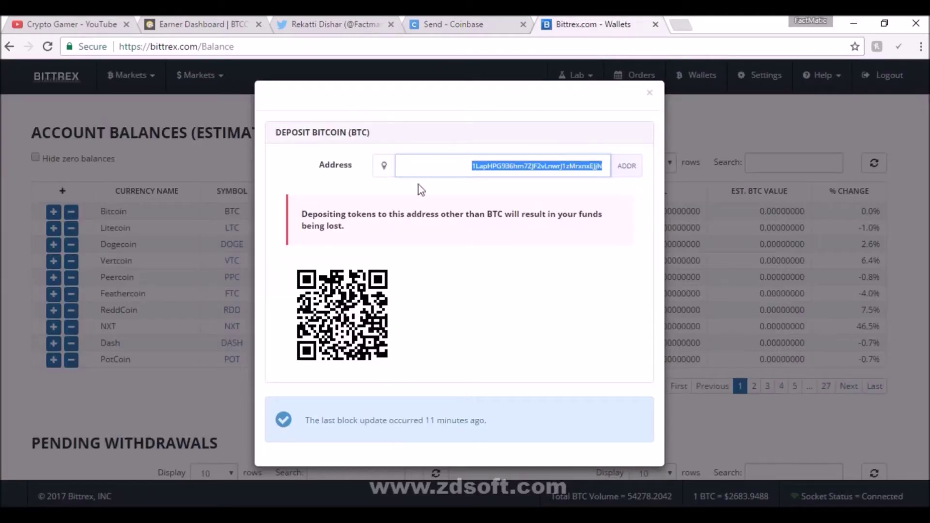
left_click(454, 25)
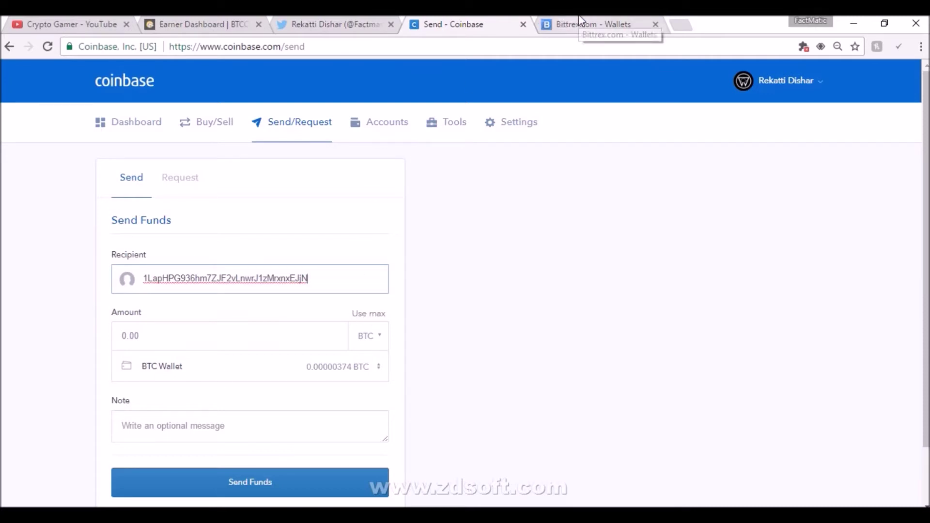
Switch the send amount currency to USD and keep BTC Wallet as the funding source
left_click(365, 343)
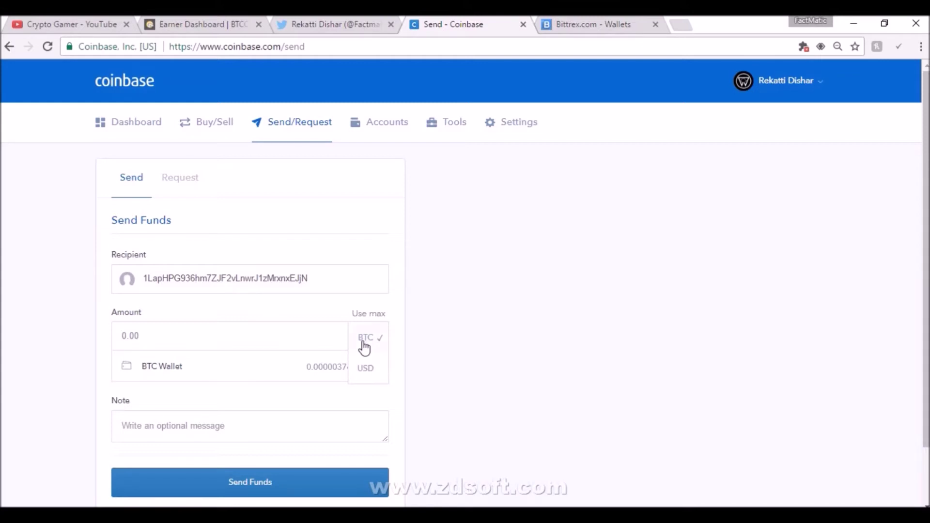
left_click(359, 368)
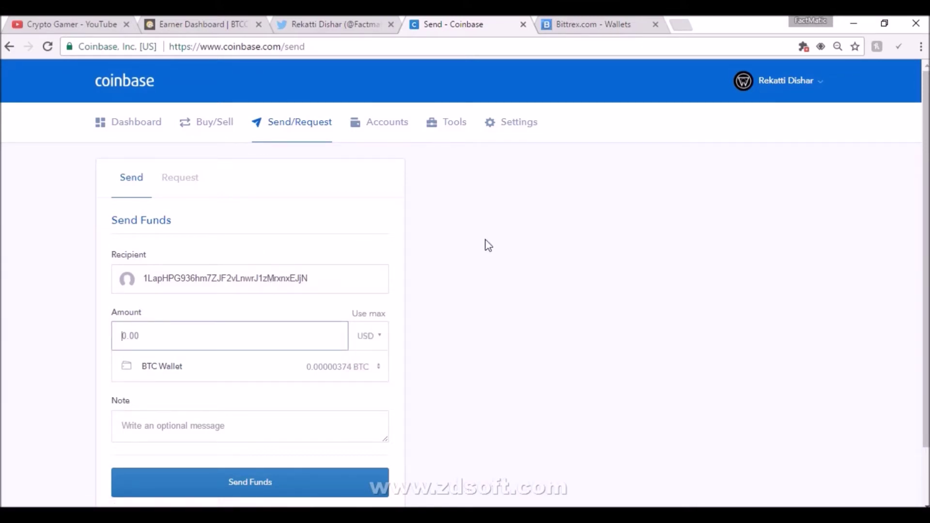
left_click(314, 365)
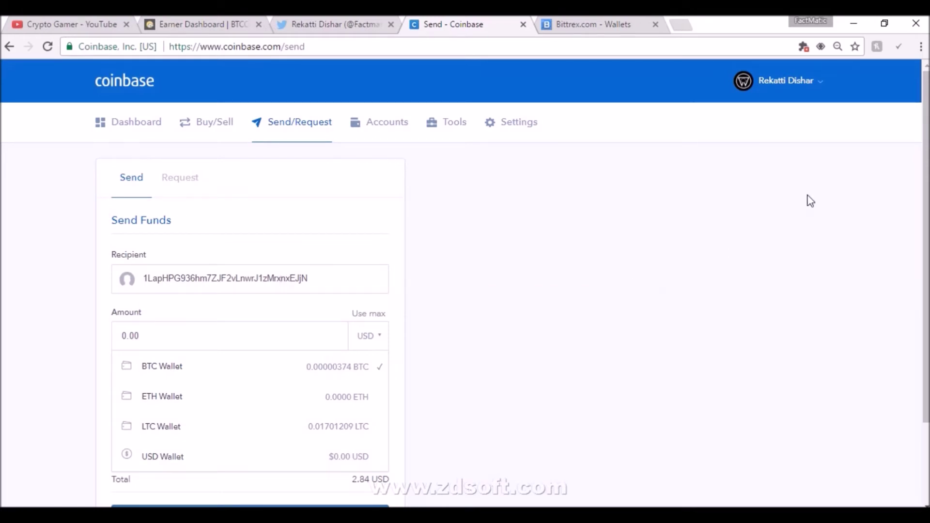
scroll(808, 201, "down", 2)
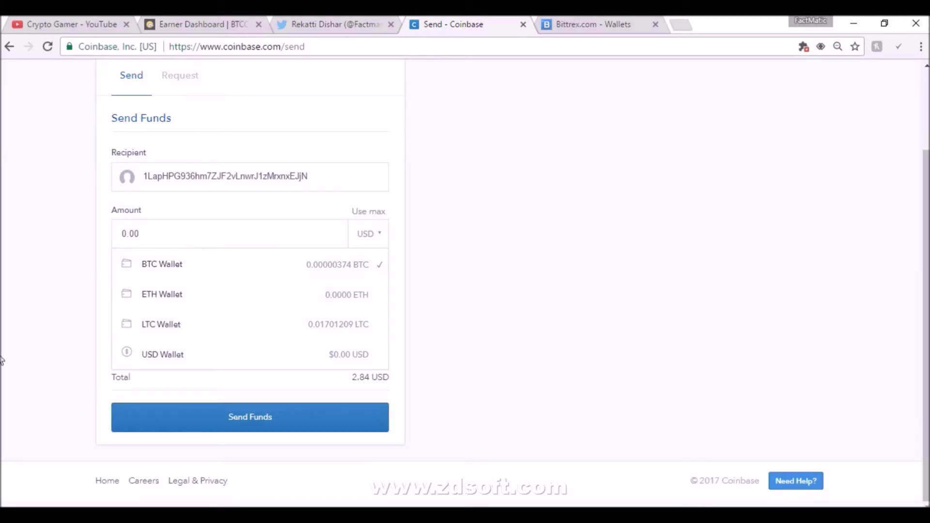
left_click(109, 363)
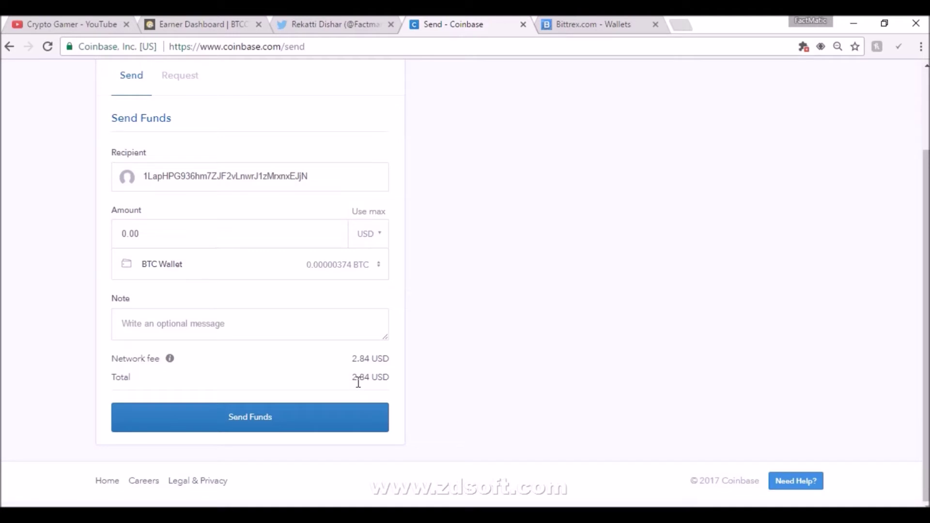
Return to the Bittrex tab and close the Deposit Bitcoin dialog
left_click(575, 20)
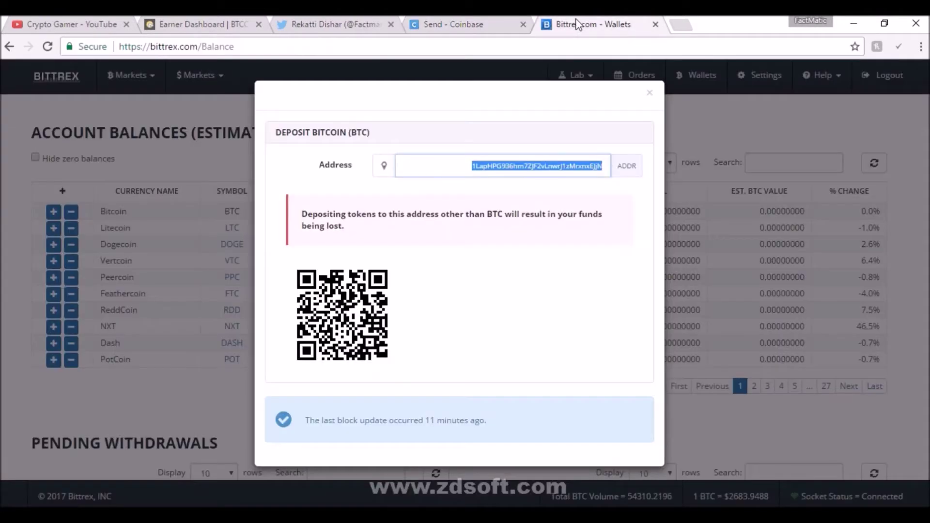
left_click(235, 176)
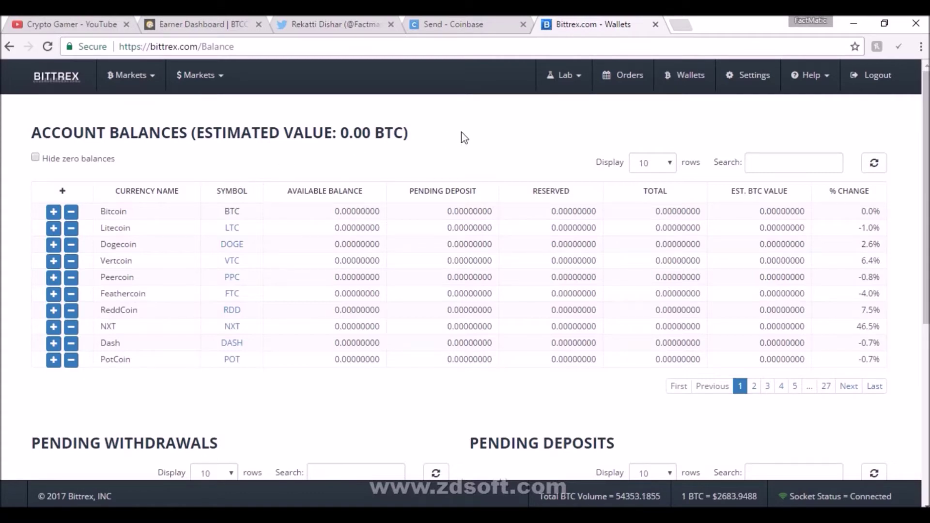
Open the Bitcoin withdrawal form and enter a quantity of 450 BTC
left_click(71, 211)
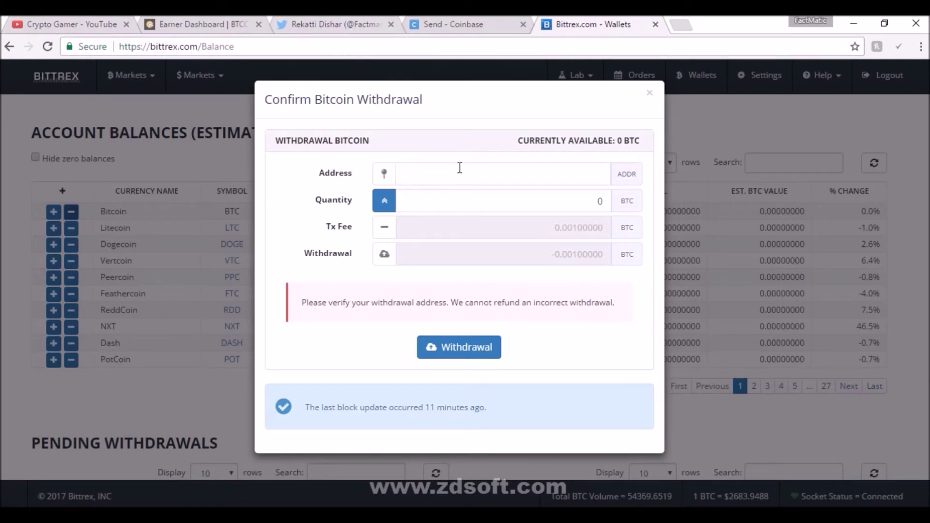
left_click(496, 193)
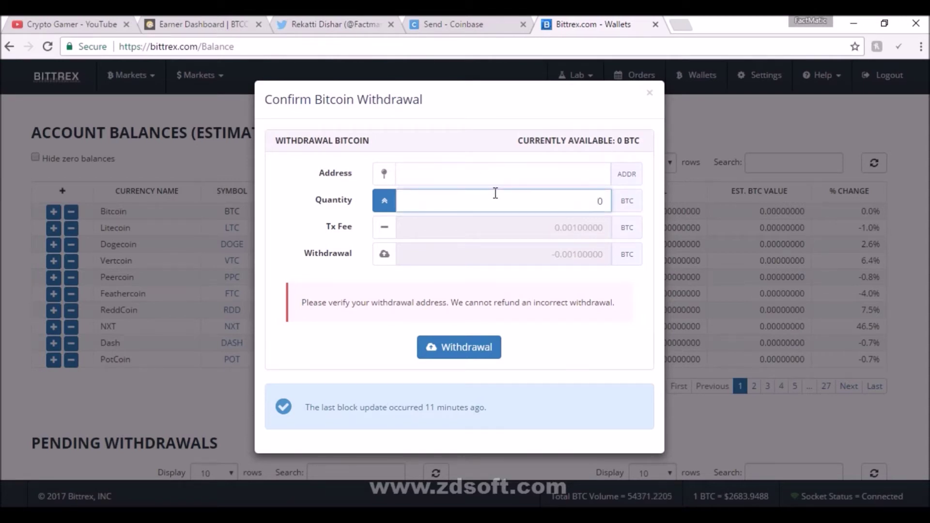
type("45")
Close the withdrawal dialog, filter the BTC markets ticker to GNT, and open the Golem market
left_click(182, 112)
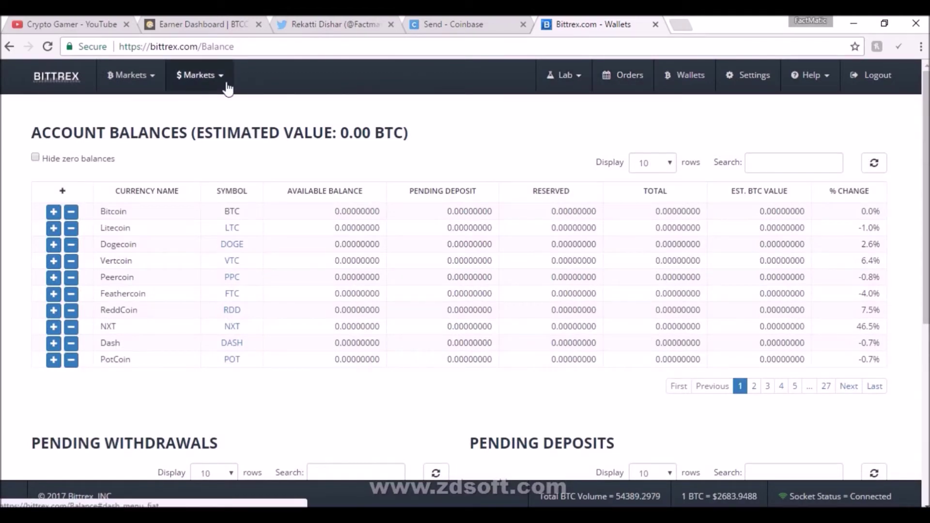
left_click(132, 83)
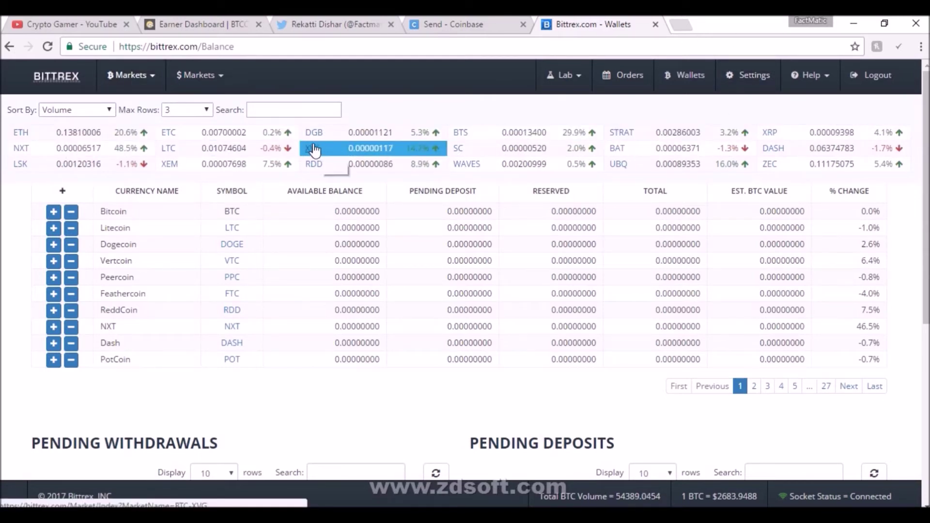
left_click(295, 112)
type("d")
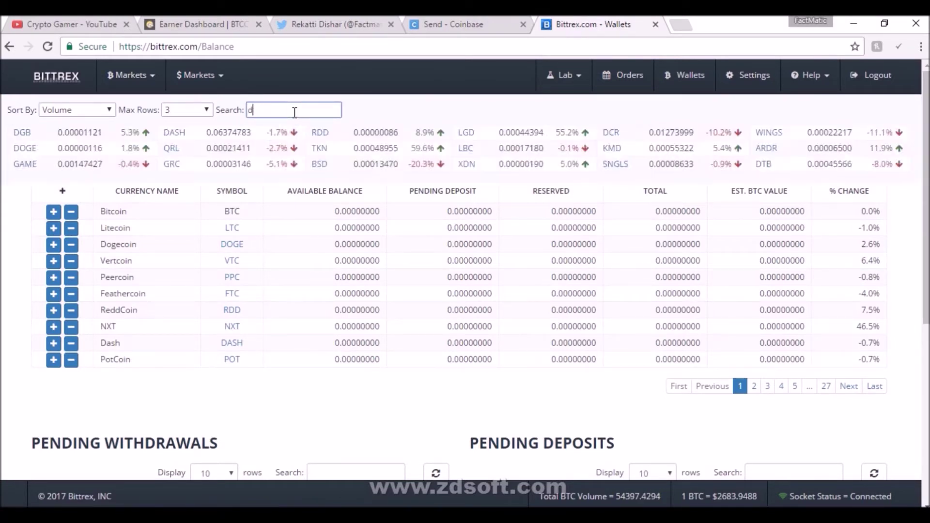
type("i")
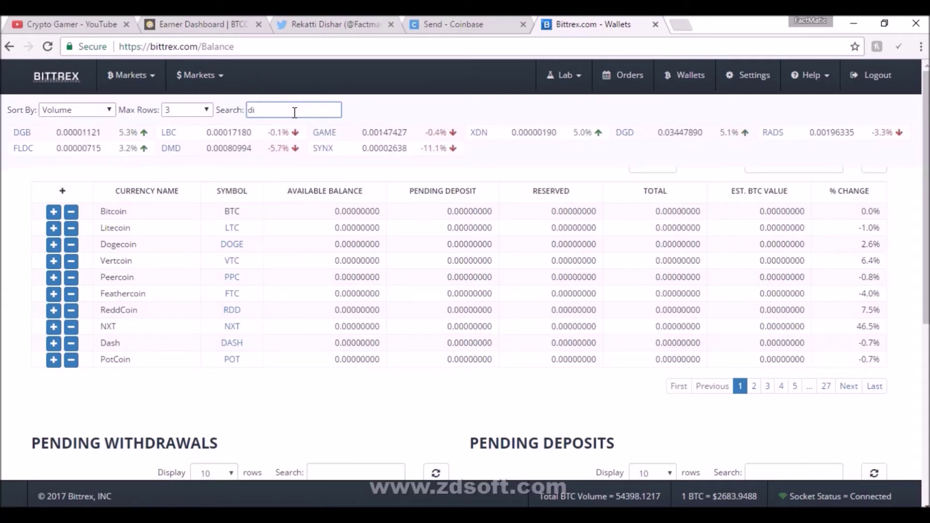
type("git")
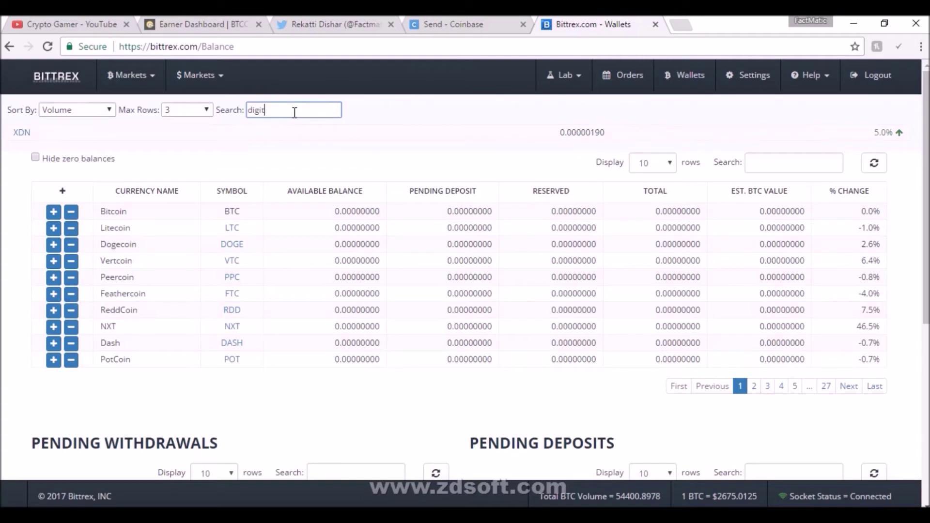
key("BackSpace")
key("BackSpace")
key("BackSpace")
type("GNG")
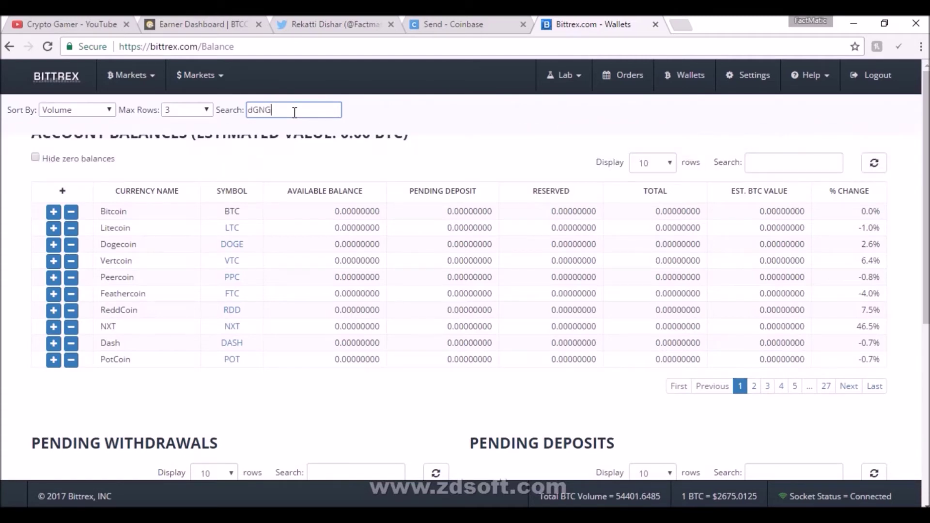
key("BackSpace")
key("BackSpace")
key("BackSpace")
key("BackSpace")
type("GNT")
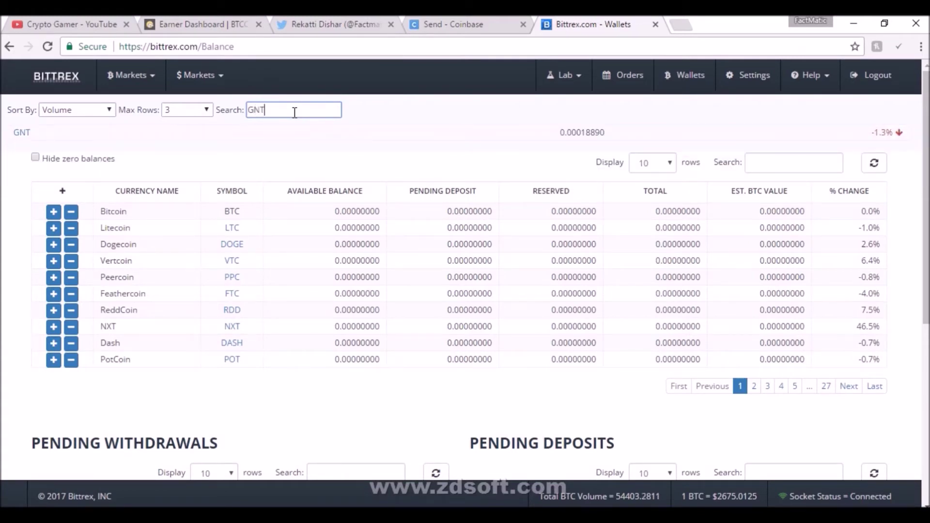
left_click(24, 133)
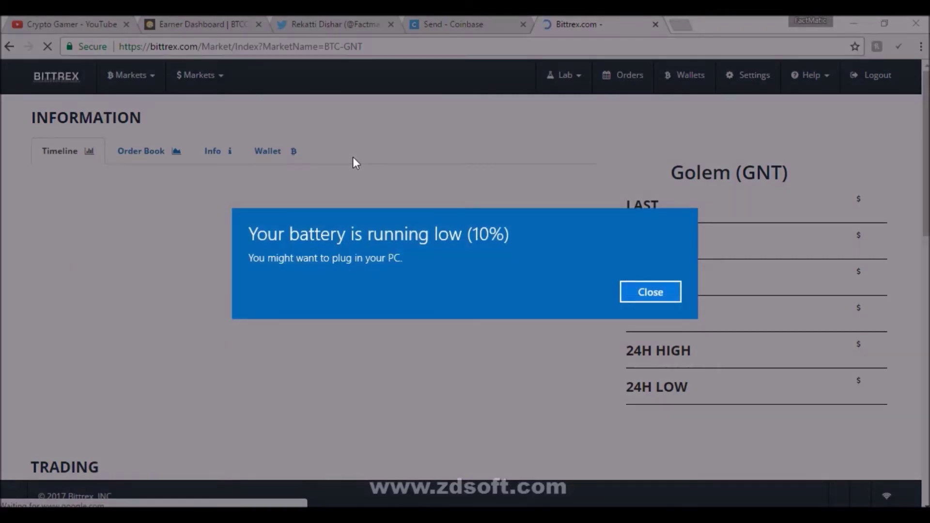
Dismiss the low-battery notice and scroll down to the empty Buy and Sell Golem forms
left_click(642, 287)
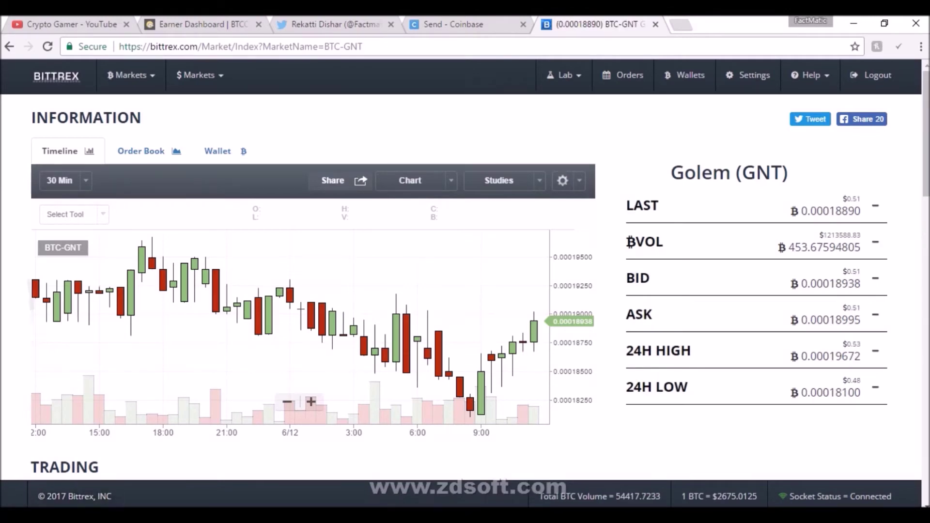
scroll(35, 106, "down", 5)
scroll(35, 105, "up", 5)
scroll(36, 107, "down", 5)
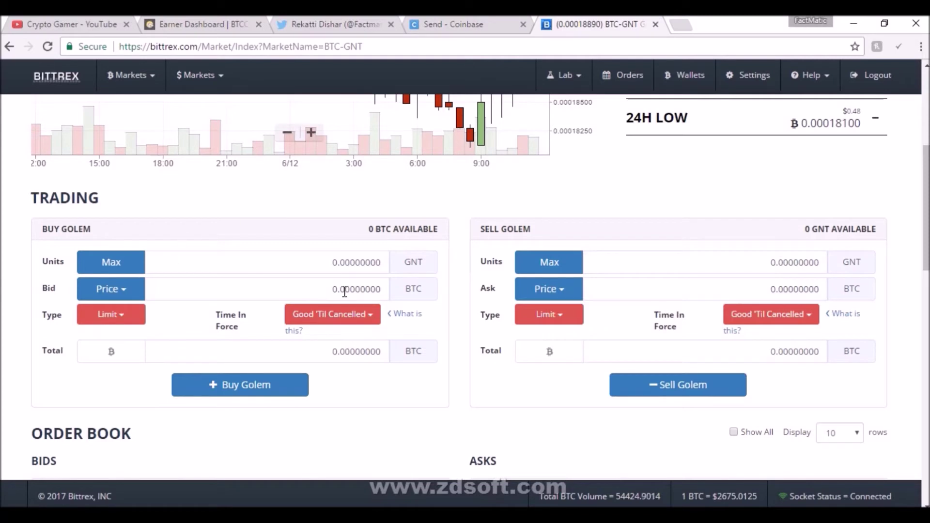
left_click(186, 264)
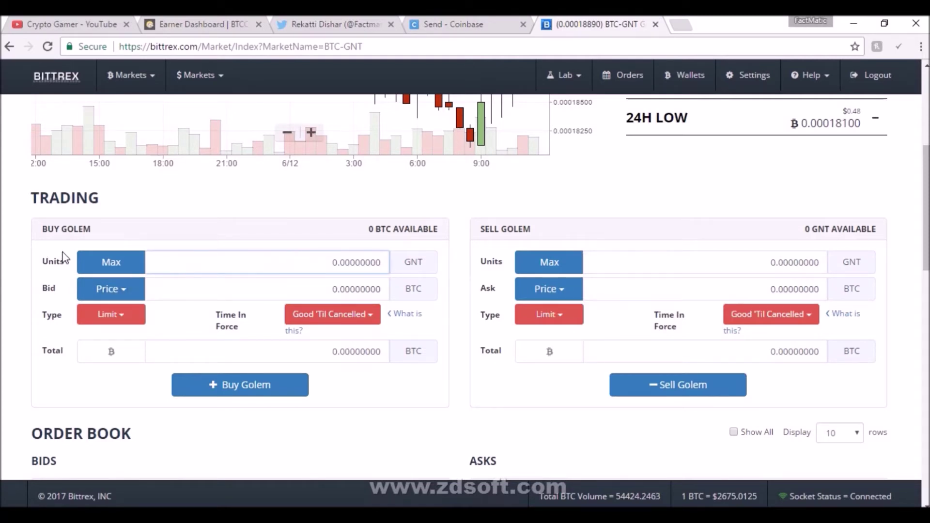
Switch on Max units and set the bid price to Last, 0.00018890 BTC
left_click(122, 264)
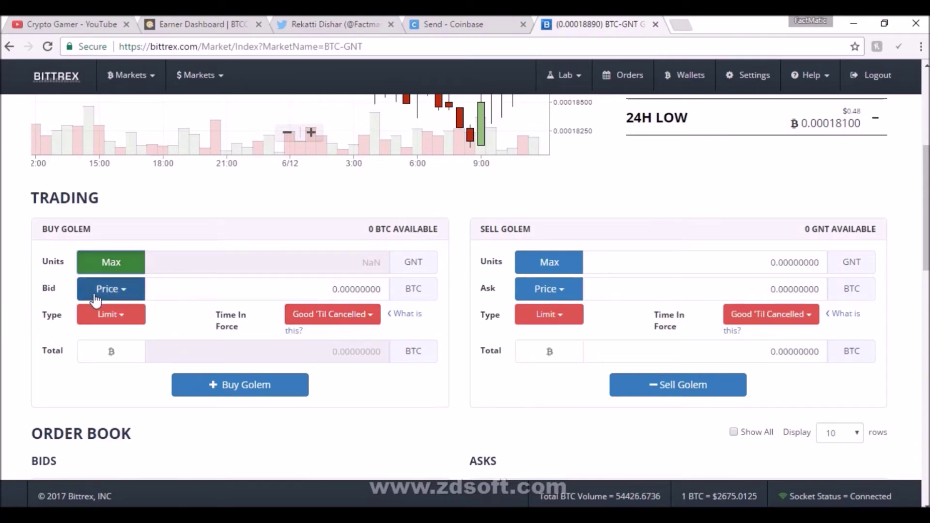
left_click(138, 292)
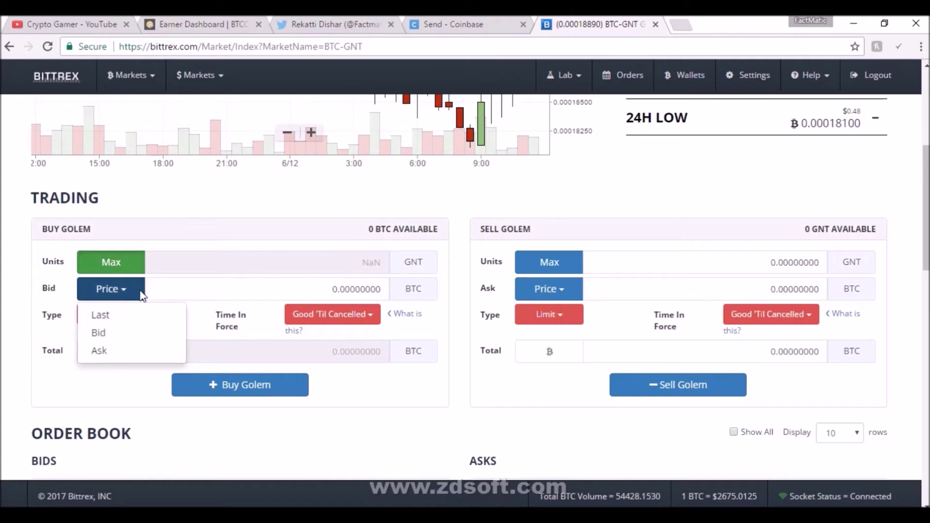
left_click(125, 316)
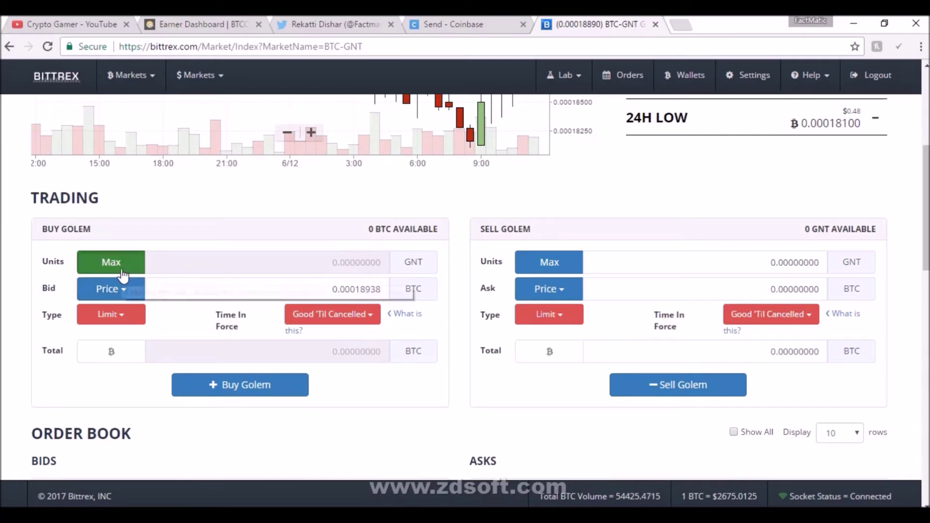
Toggle Max units off and on, then choose the Last price again
left_click(123, 275)
left_click(122, 275)
left_click(122, 274)
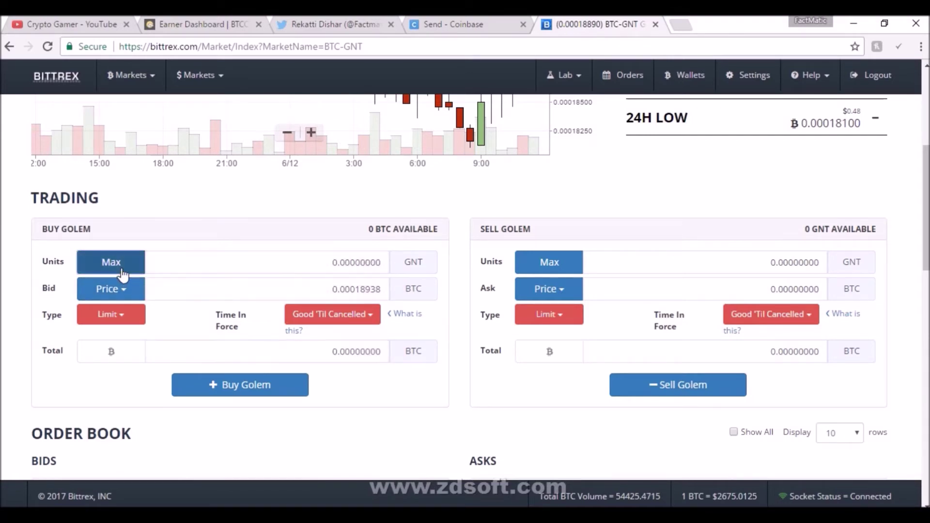
left_click(122, 275)
left_click(121, 270)
left_click(122, 293)
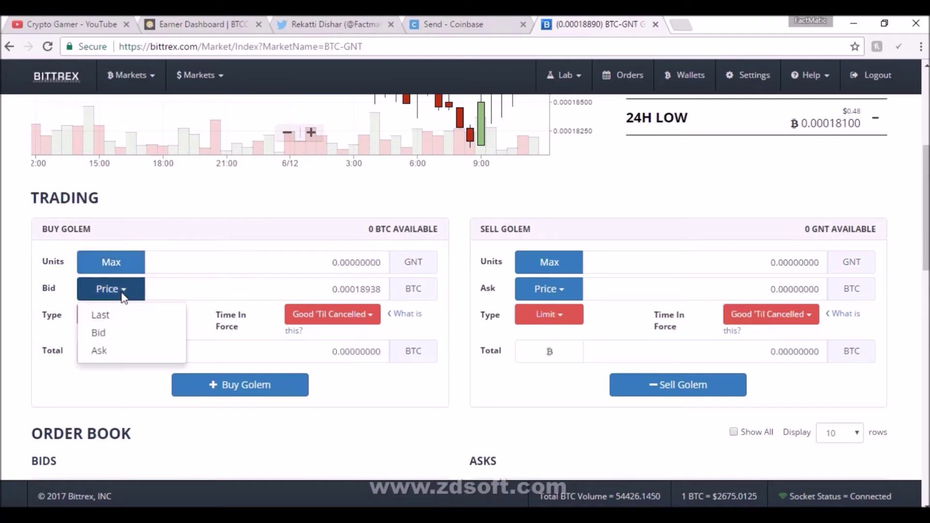
left_click(121, 317)
left_click(121, 287)
left_click(125, 318)
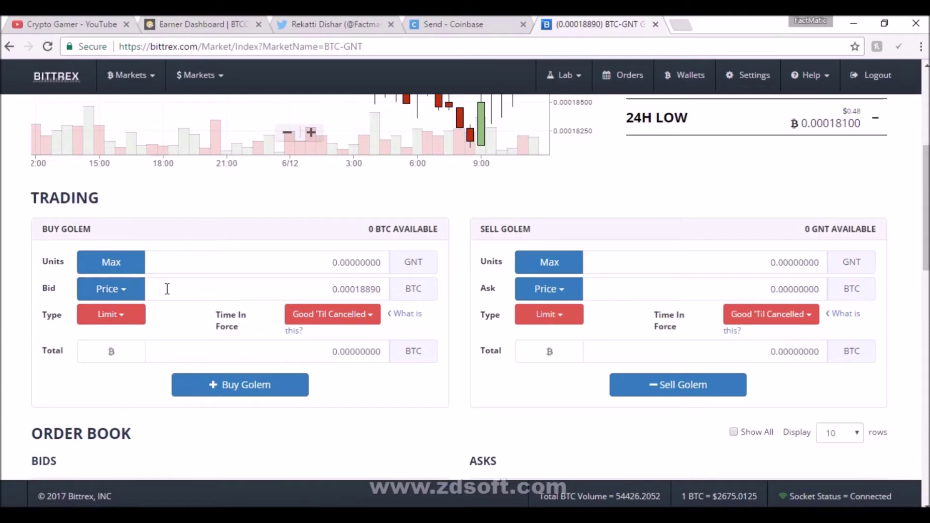
Reapply the Last price of 0.00018890 BTC and re-enable Max units
left_click(124, 296)
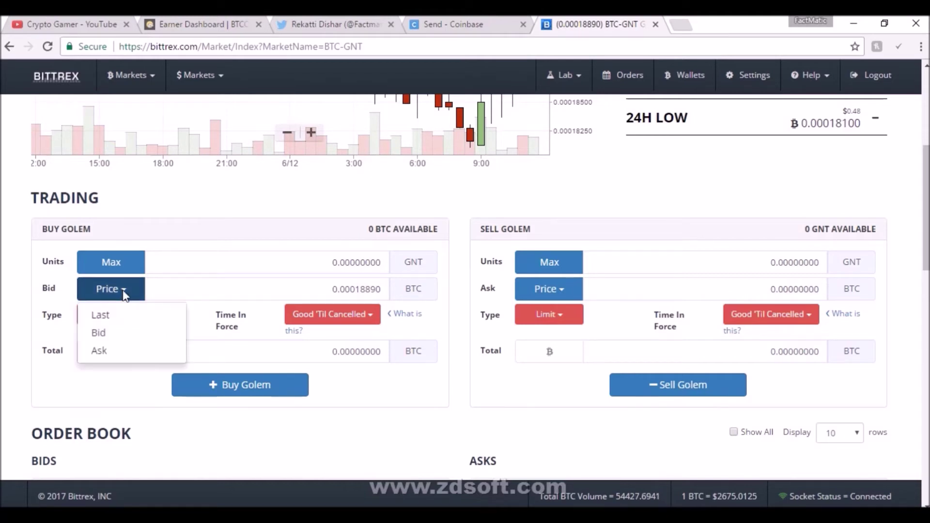
left_click(125, 318)
left_click(128, 295)
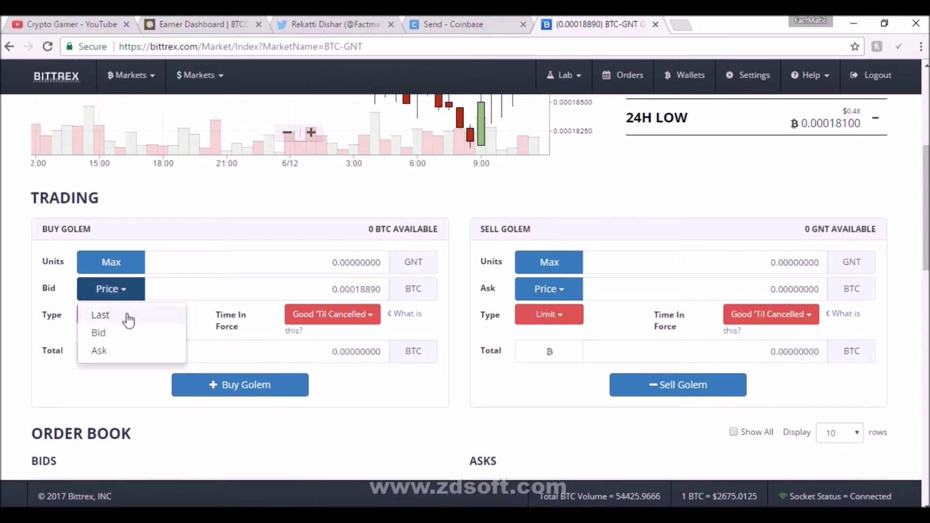
left_click(129, 316)
left_click(128, 296)
left_click(129, 316)
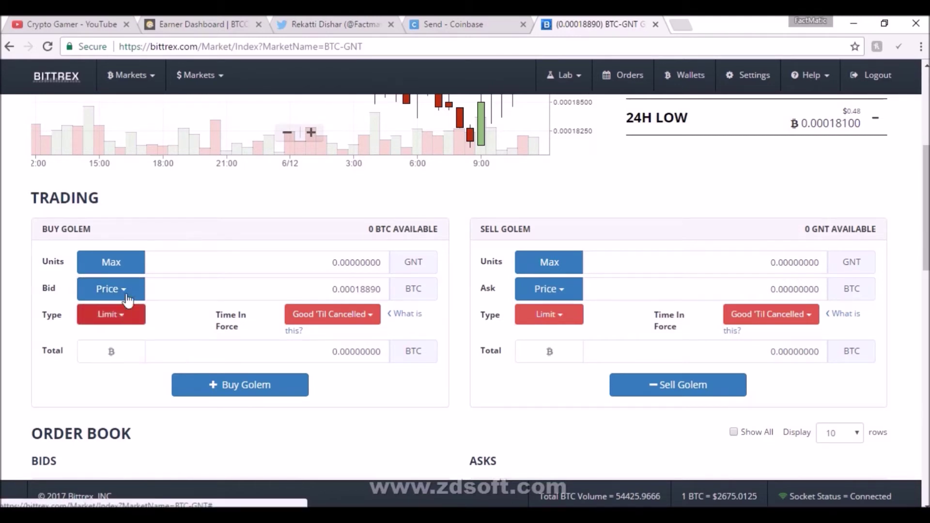
left_click(125, 265)
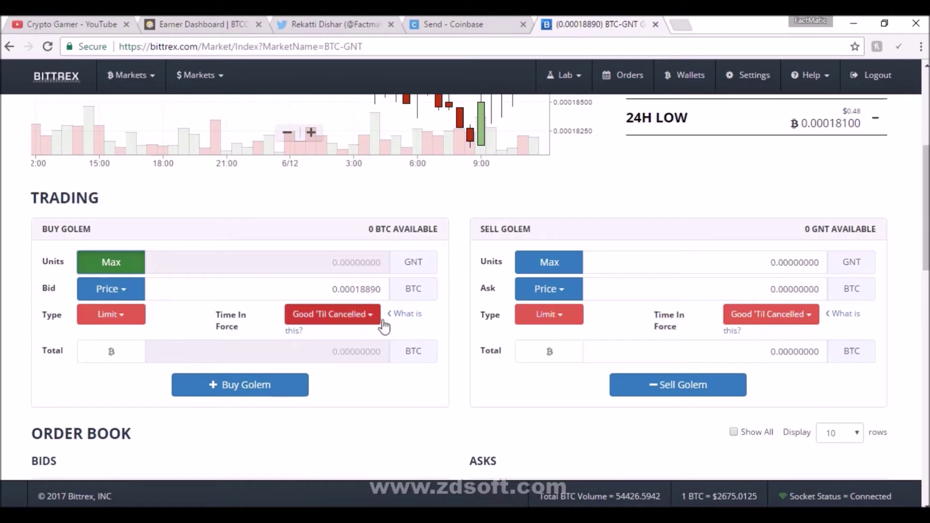
left_click(269, 387)
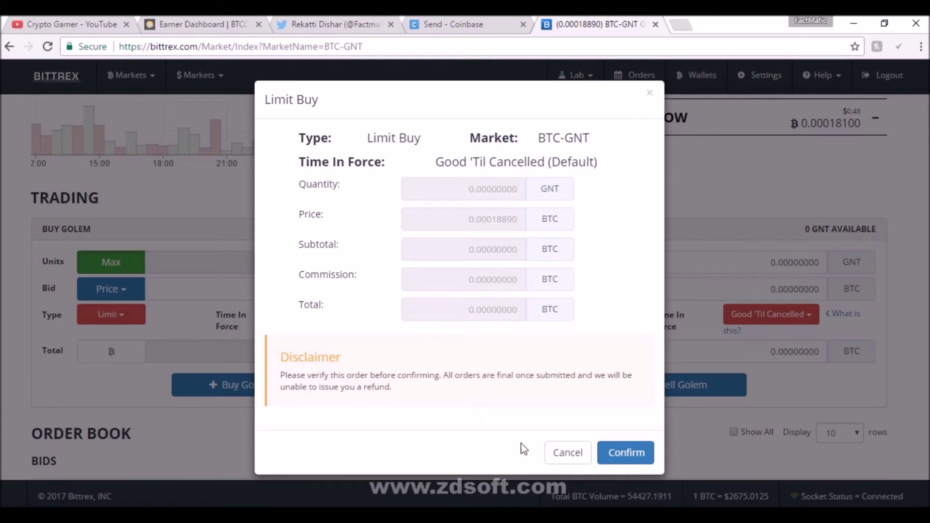
left_click(562, 453)
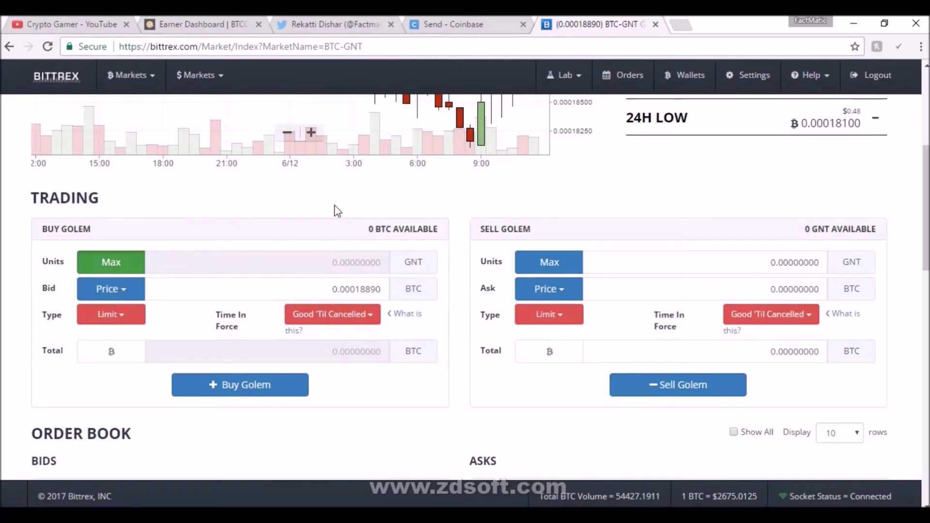
left_click(570, 83)
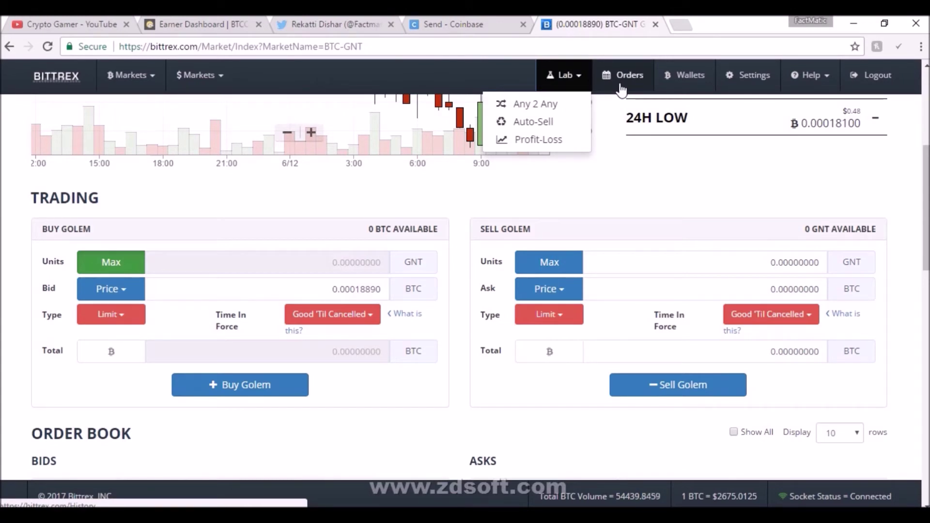
left_click(621, 87)
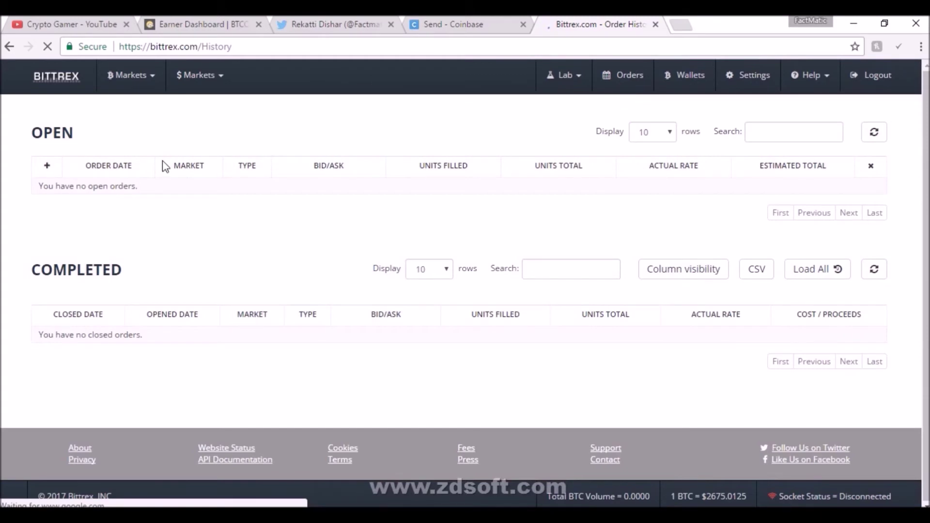
View the order history, which shows no open or completed orders
left_click(107, 185)
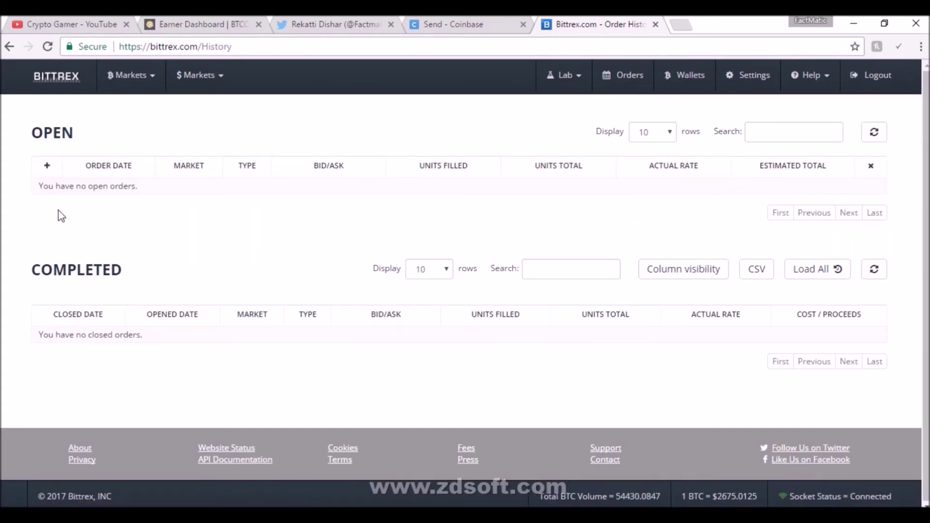
left_click(44, 189)
left_click(704, 83)
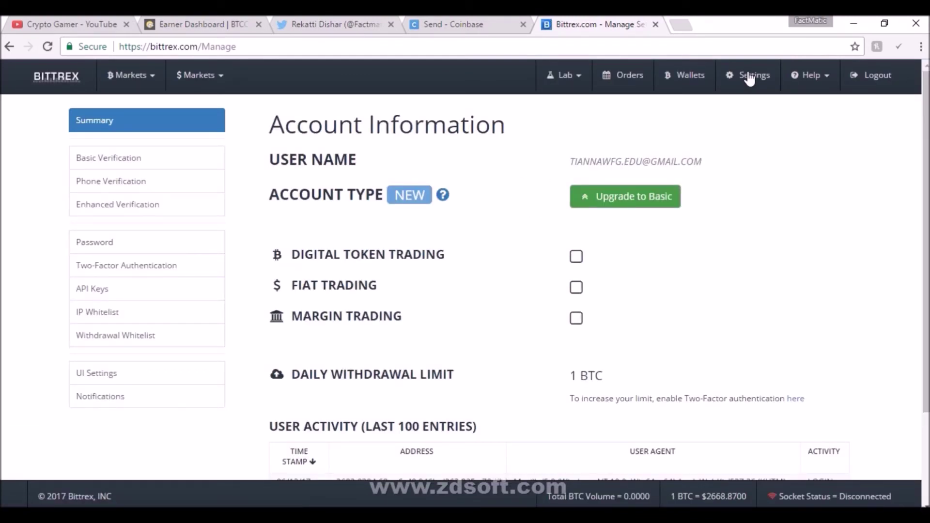
Show the disabled Two-Factor Authentication setup with its QR code and secret key
left_click(118, 265)
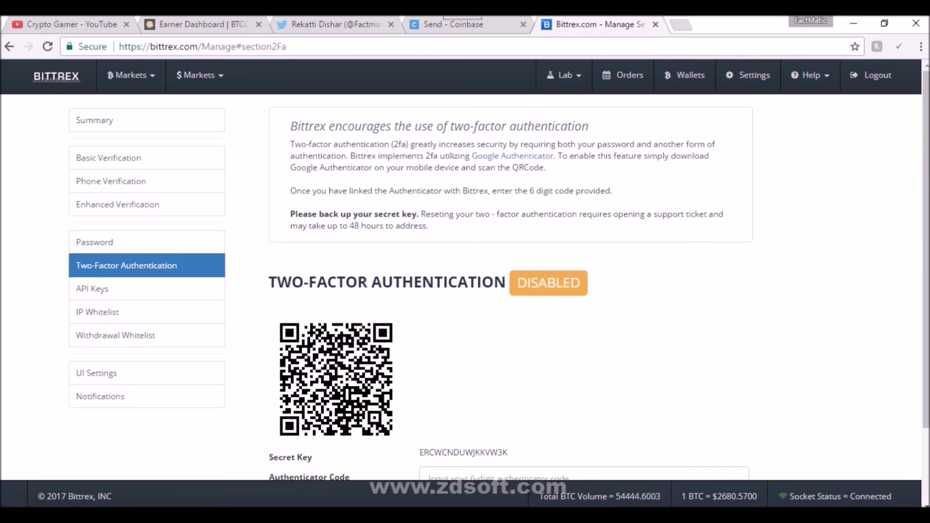
scroll(484, 291, "down", 1)
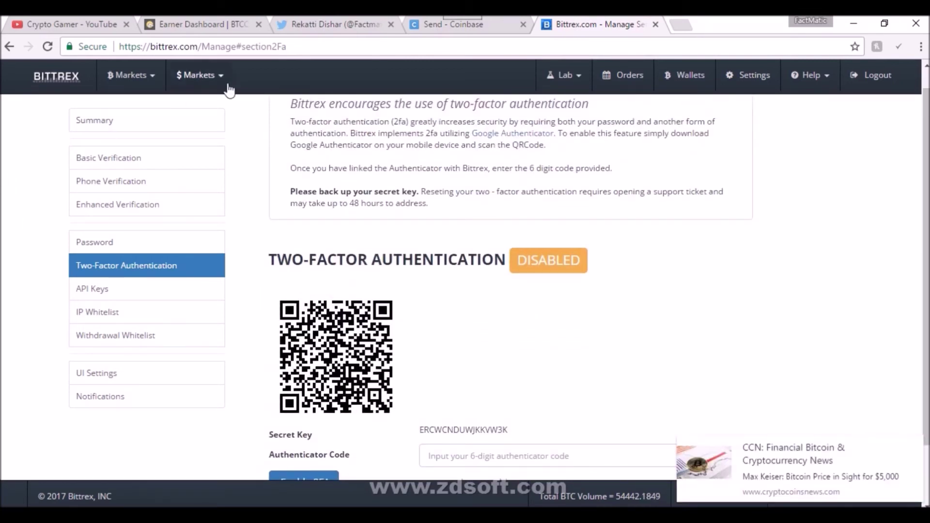
left_click(54, 87)
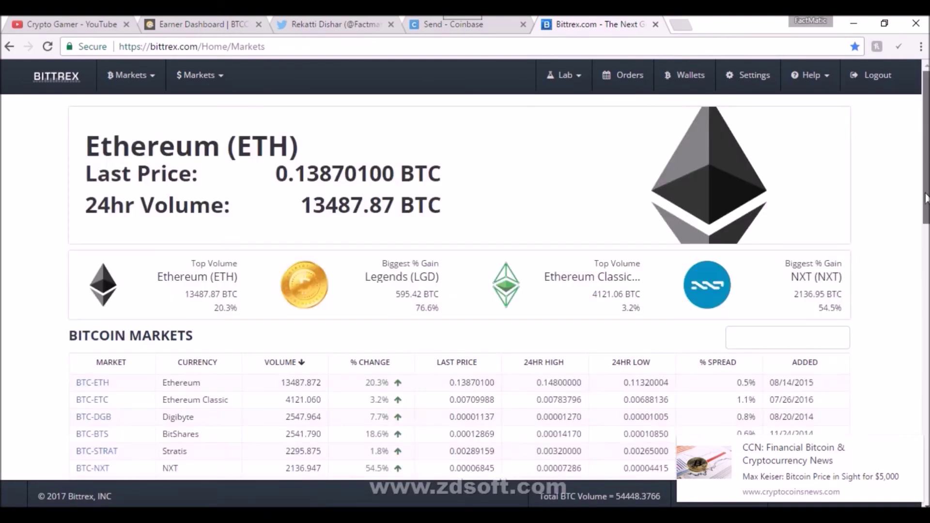
Scroll through the Bitcoin, Ethereum and USDT/BITCNY market tables
left_click_drag(925, 199, 925, 480)
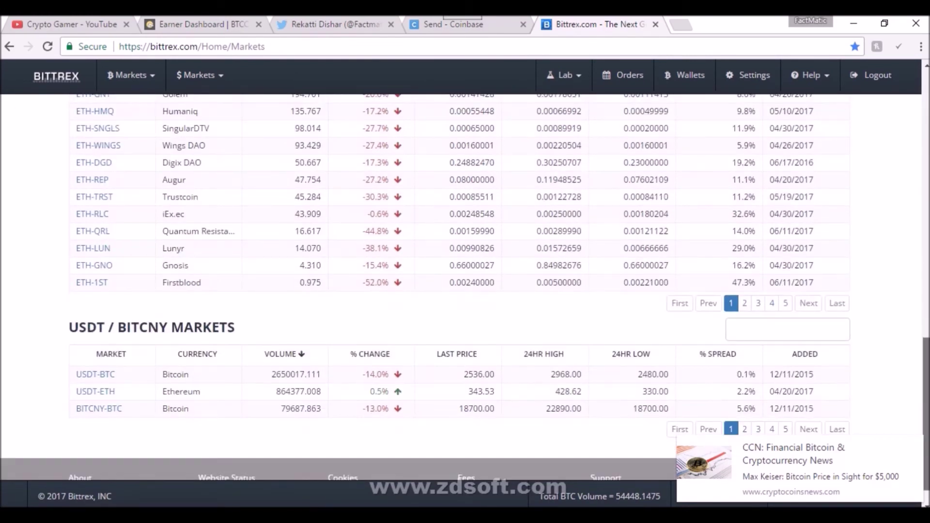
scroll(499, 286, "up", 8)
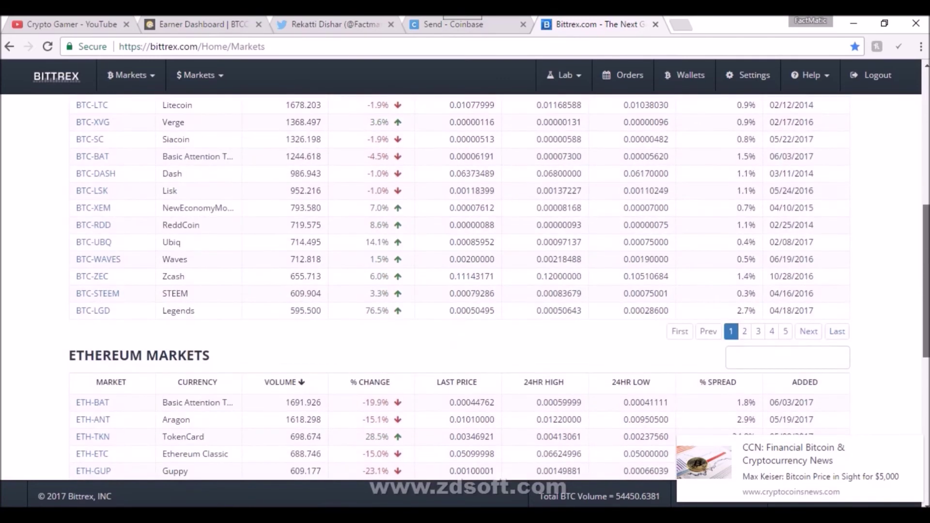
scroll(499, 286, "up", 6)
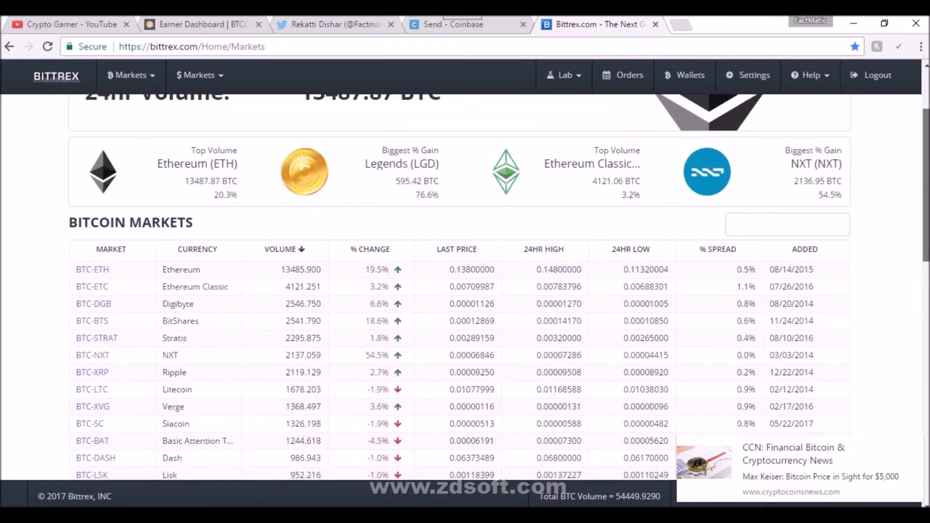
scroll(927, 102, "up", 3)
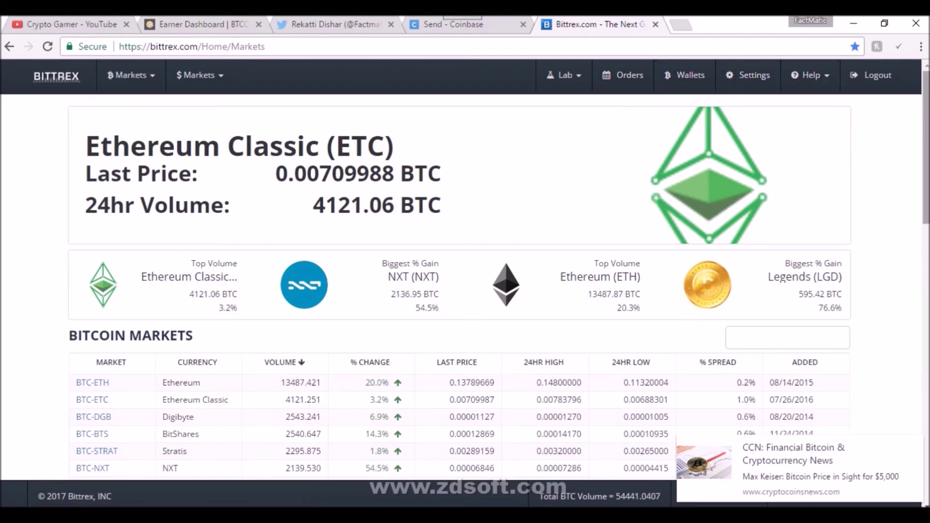
scroll(461, 285, "down", 6)
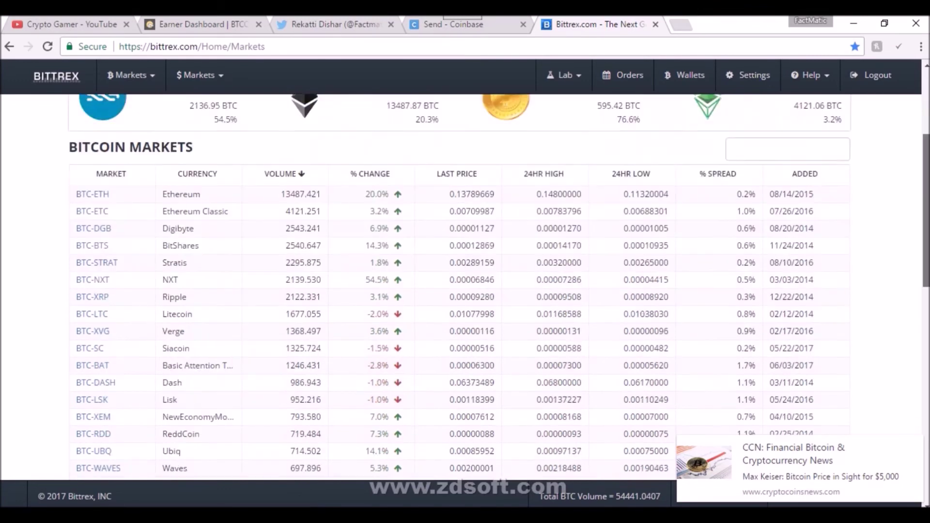
scroll(460, 285, "up", 6)
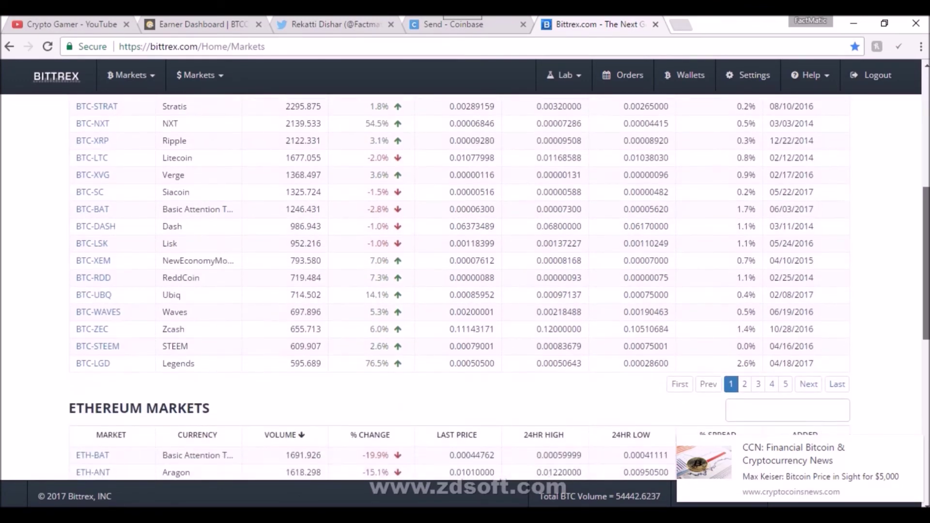
scroll(460, 286, "up", 2)
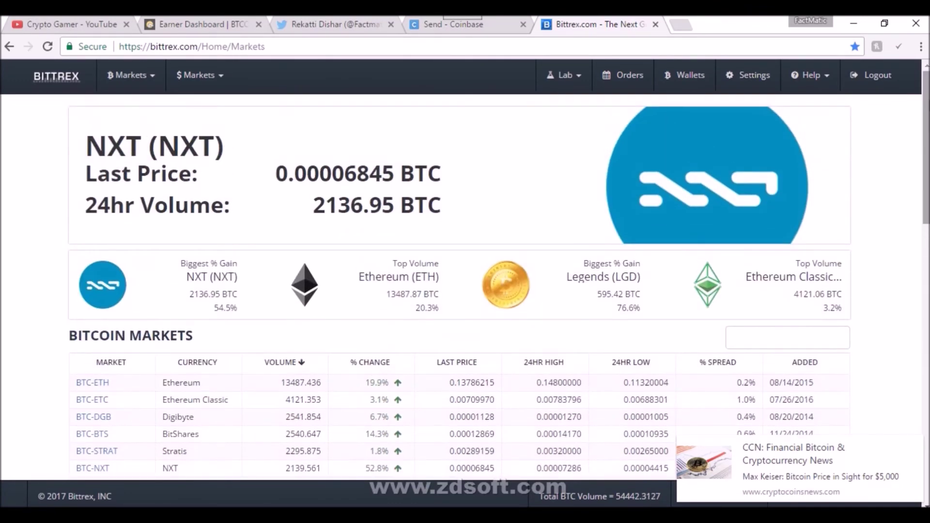
left_click(167, 18)
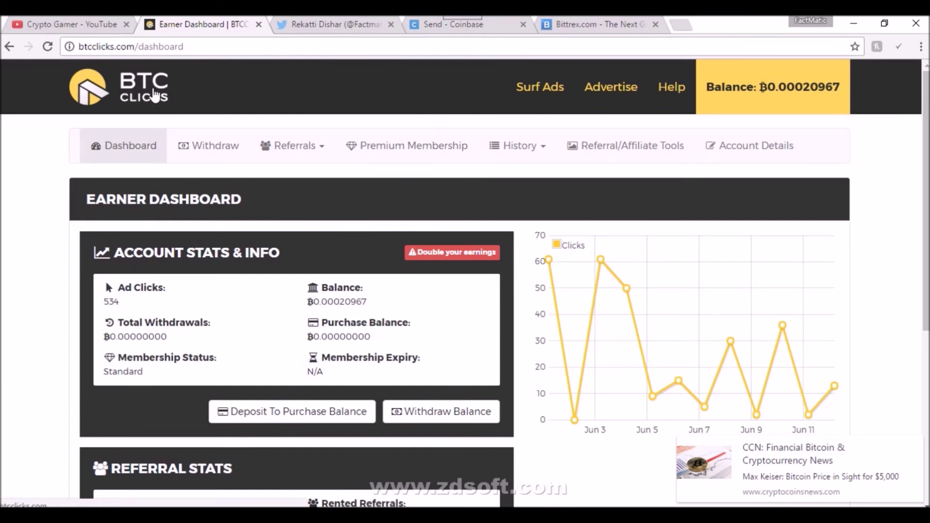
Scroll through the dashboard's 0.00020967 BTC balance, Standard membership and referral stats
scroll(925, 194, "down", 1)
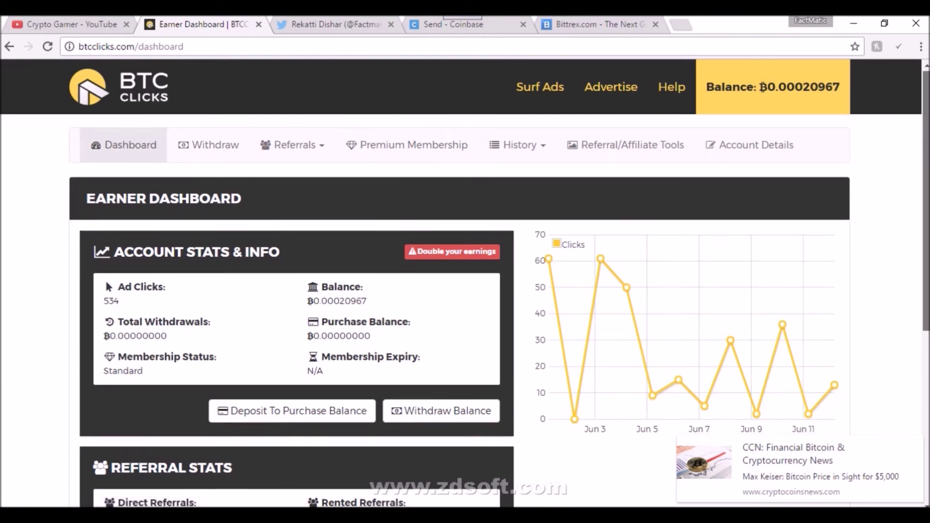
scroll(926, 194, "up", 1)
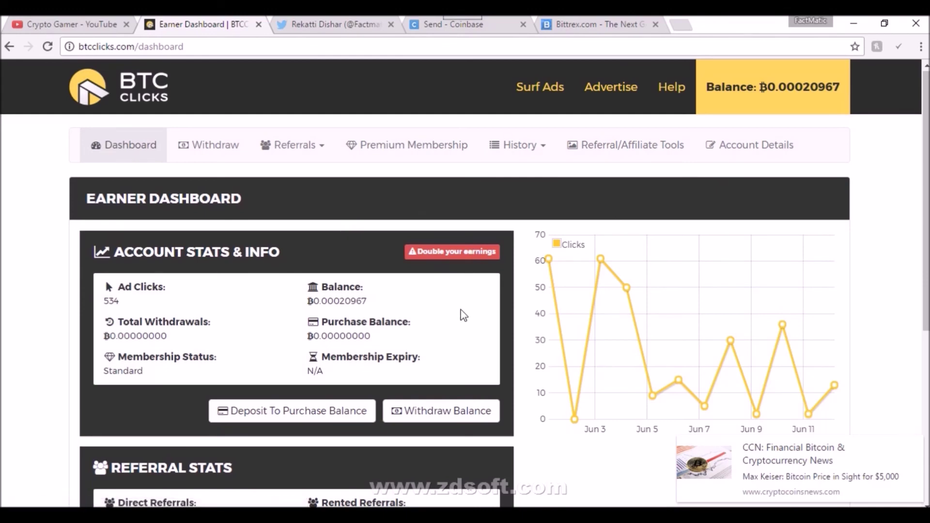
scroll(308, 432, "down", 3)
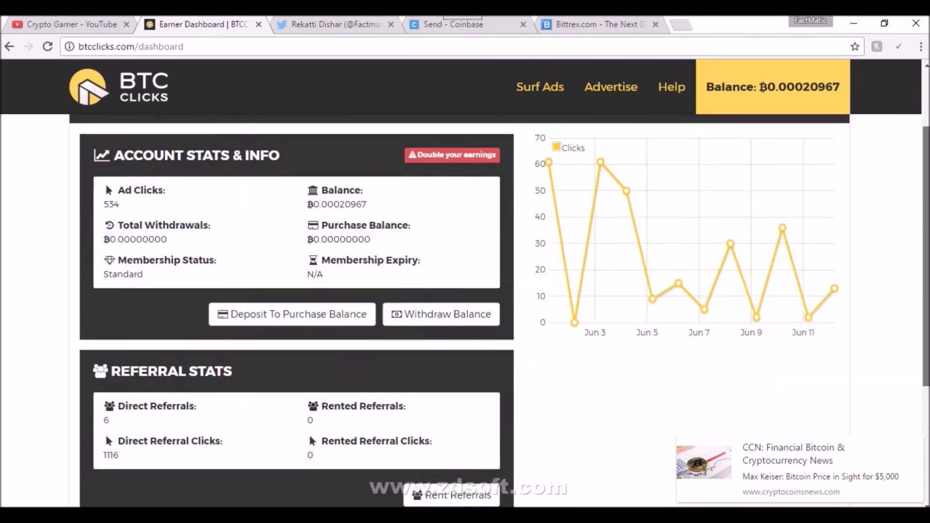
scroll(308, 371, "up", 2)
scroll(308, 372, "up", 1)
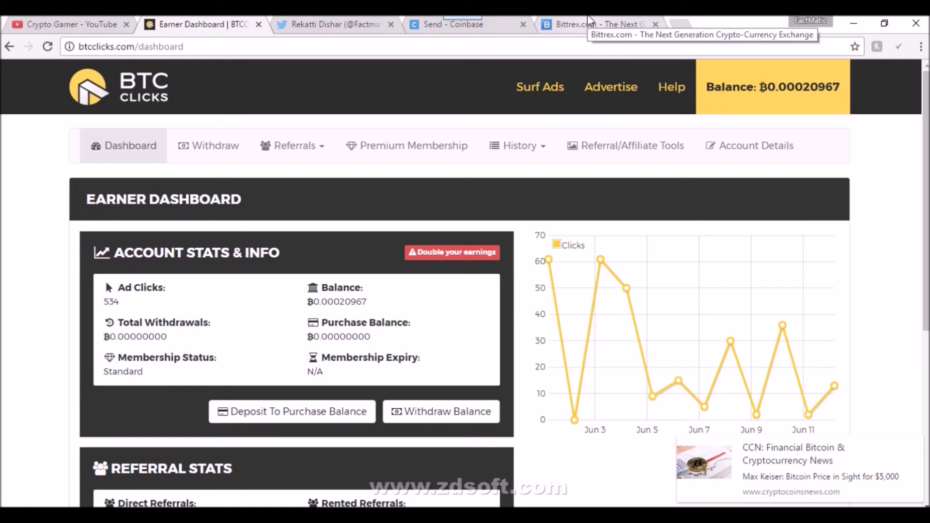
Scroll the Twitter profile timeline, then zoom in and reset to normal size
left_click(357, 20)
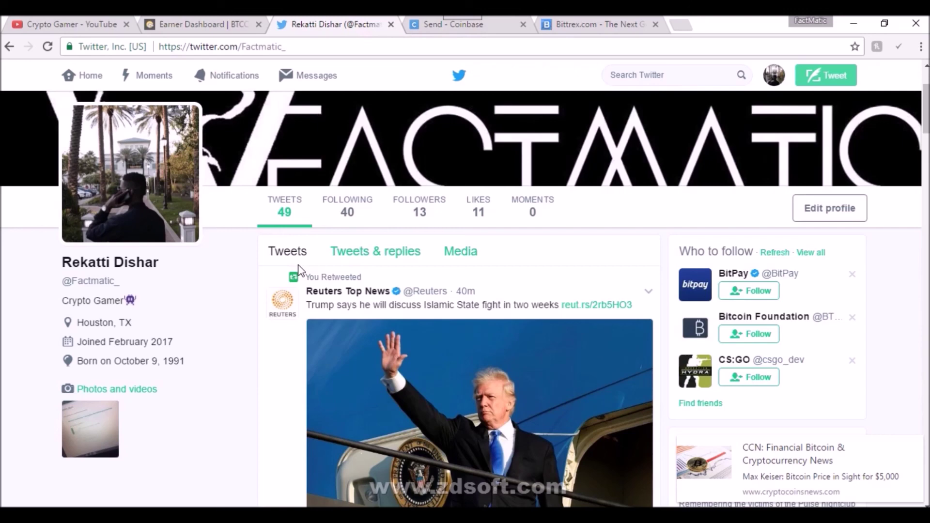
scroll(299, 269, "down", 20)
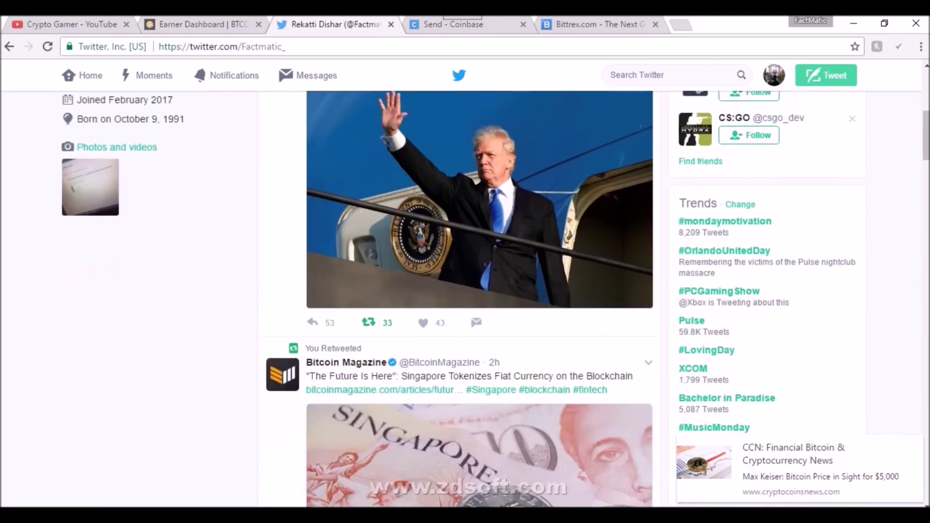
scroll(459, 290, "down", 9)
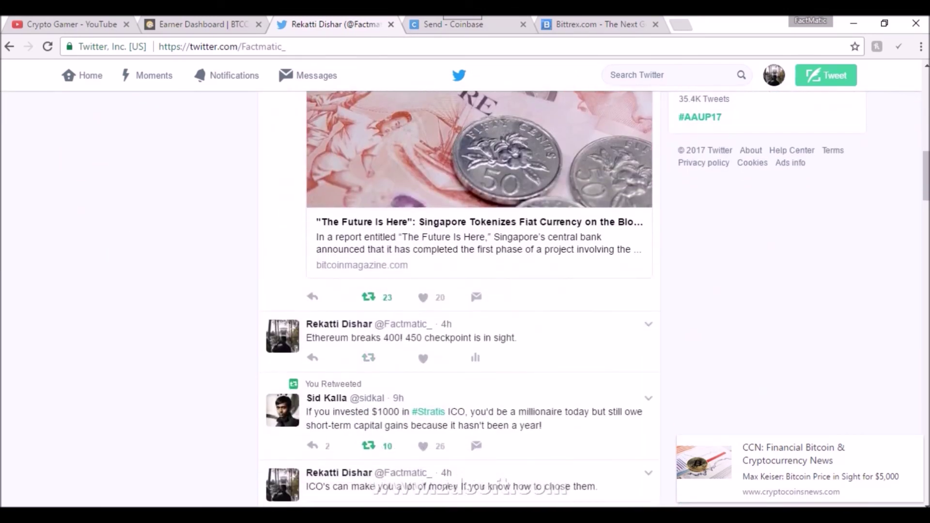
scroll(460, 291, "up", 20)
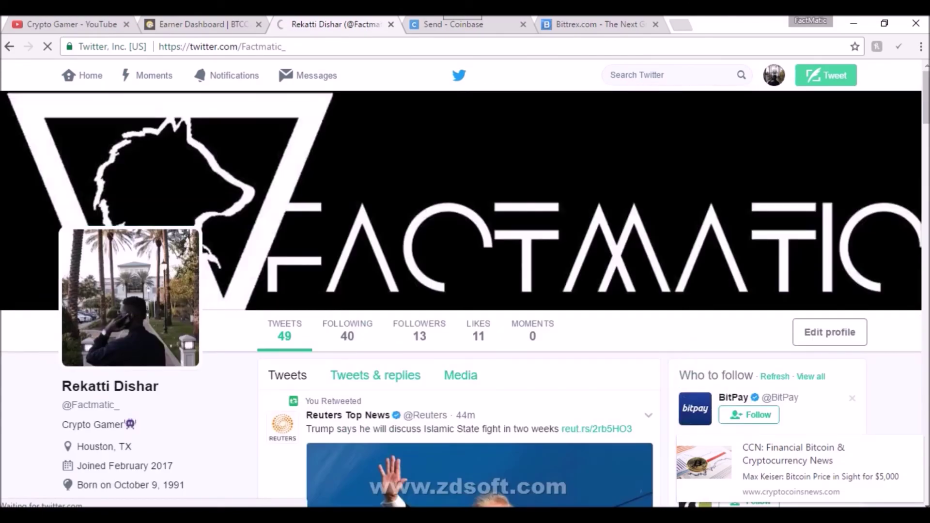
scroll(459, 290, "down", 8)
scroll(459, 290, "up", 8)
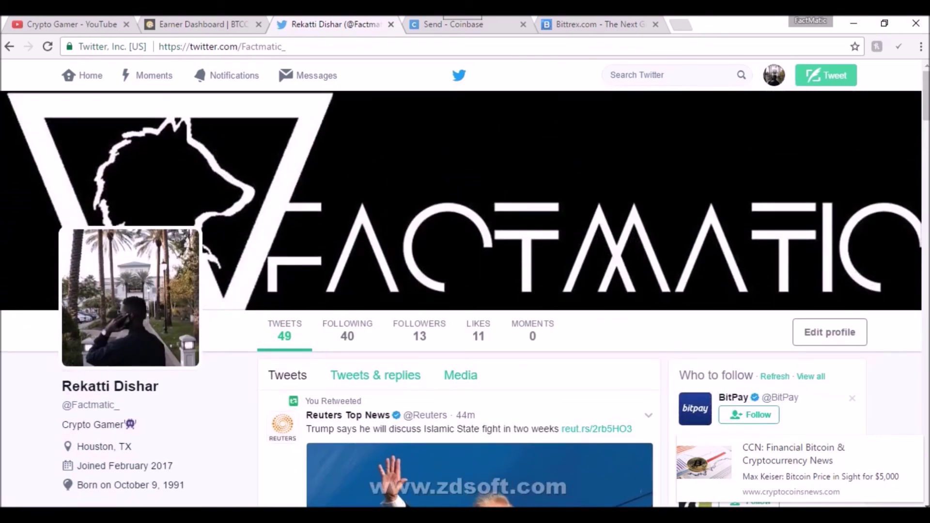
key("ctrl+plus")
key("ctrl+plus")
key("ctrl+plus")
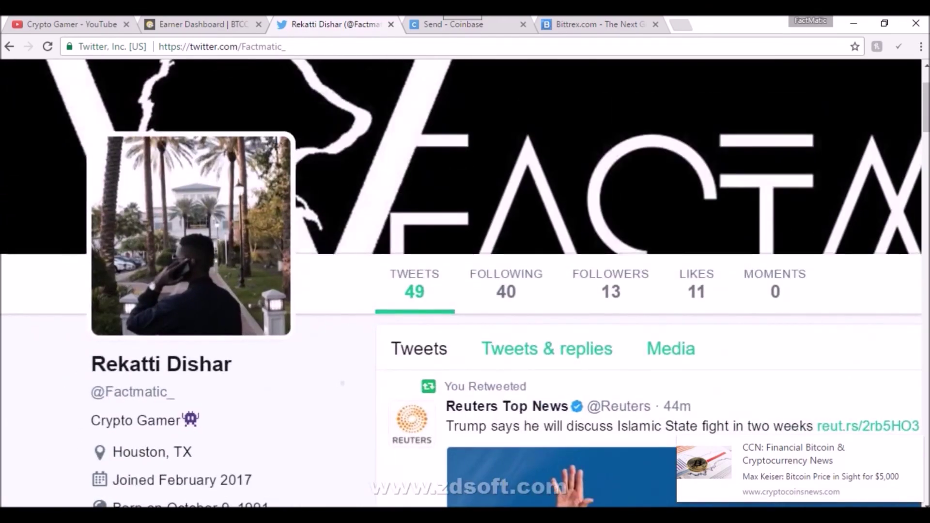
key("ctrl+0")
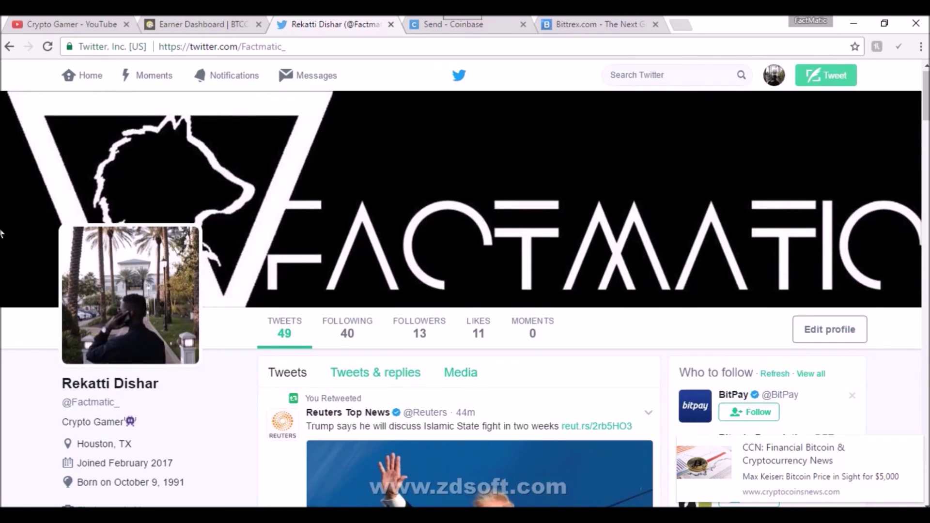
left_click(68, 22)
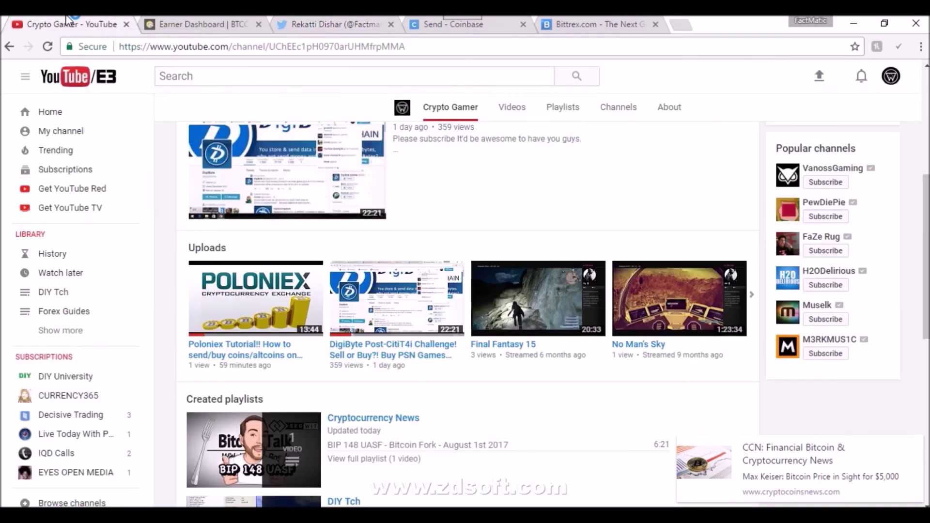
Scroll through the Crypto Gamer channel's uploads and playlists
scroll(561, 152, "up", 5)
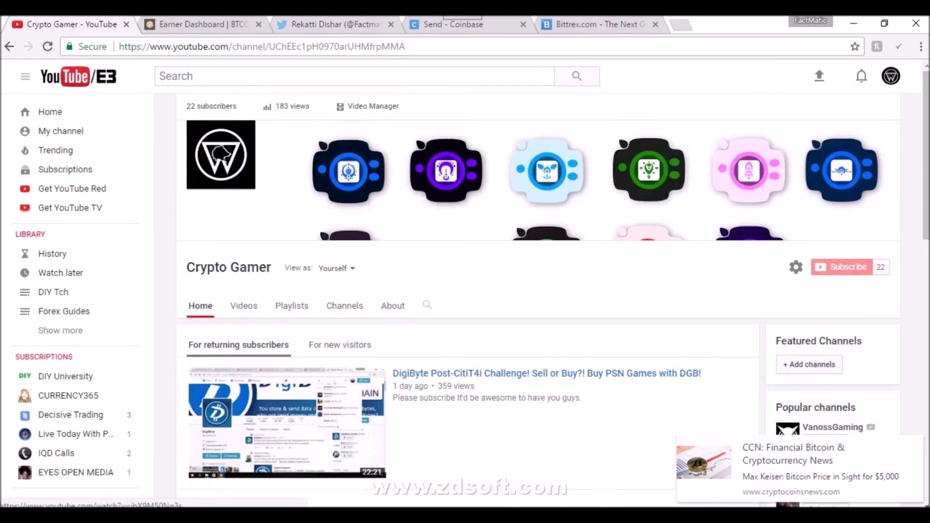
scroll(538, 301, "down", 4)
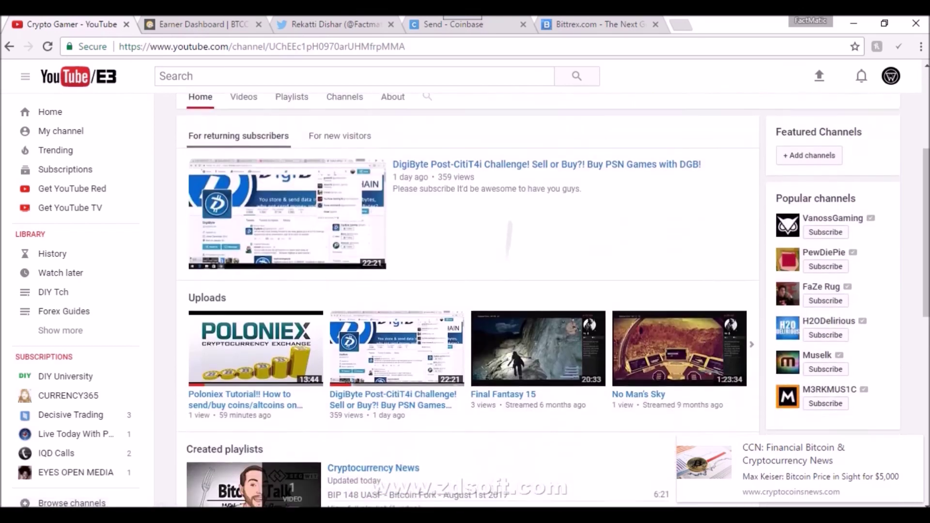
scroll(538, 300, "up", 4)
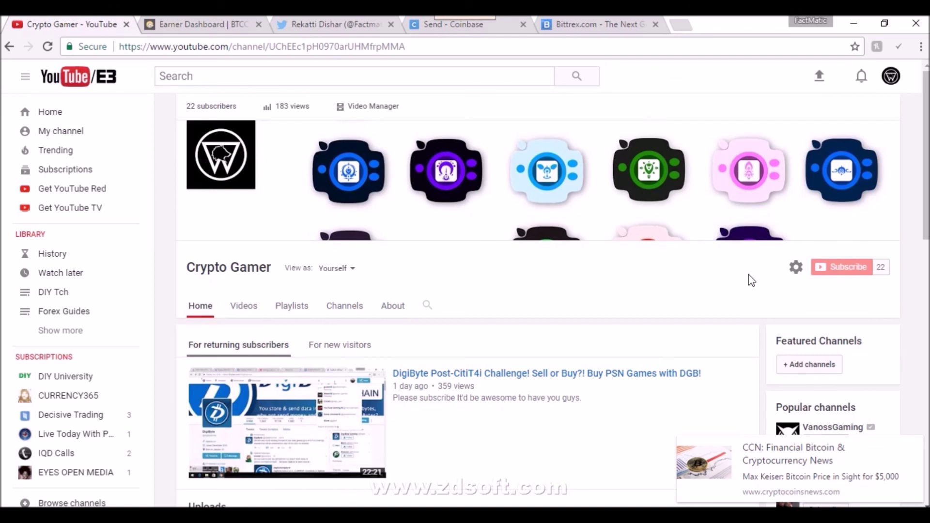
left_click(315, 22)
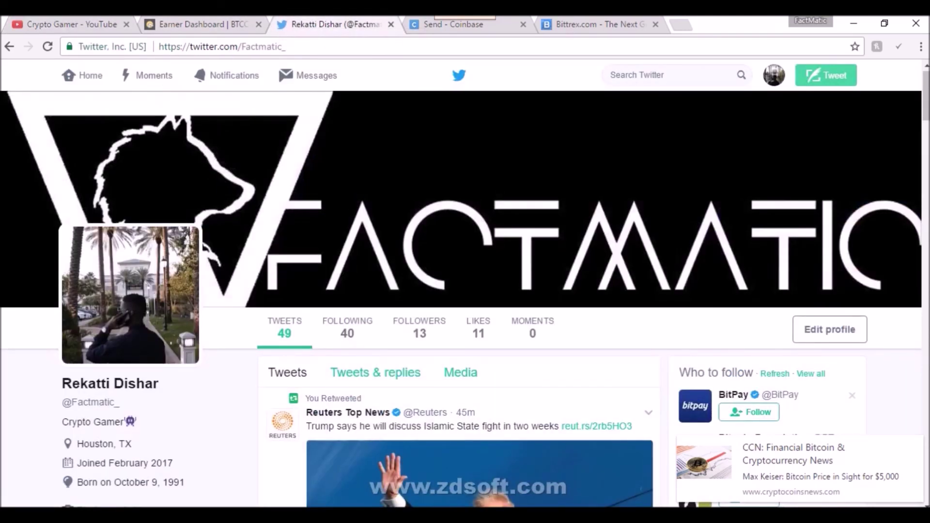